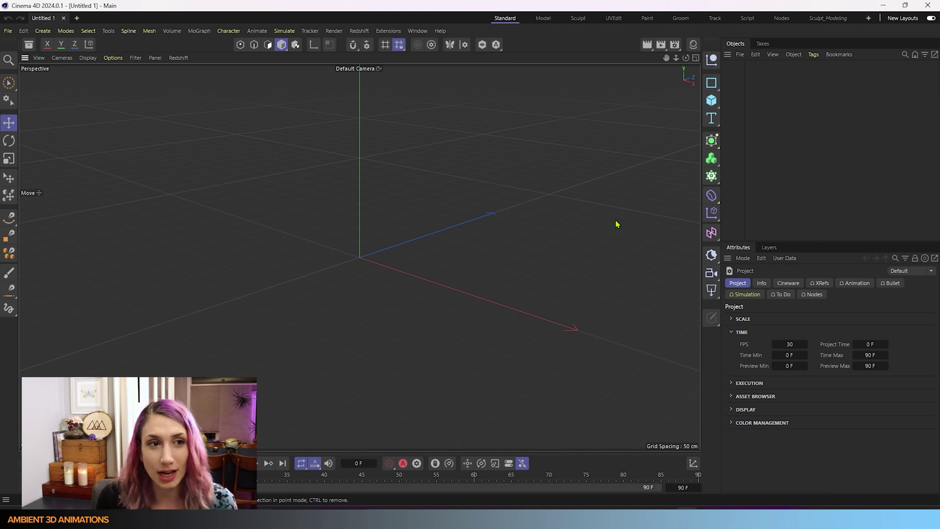
Dock the Asset Browser and browse Models to the Sculpting Base Meshes category
left_click(424, 32)
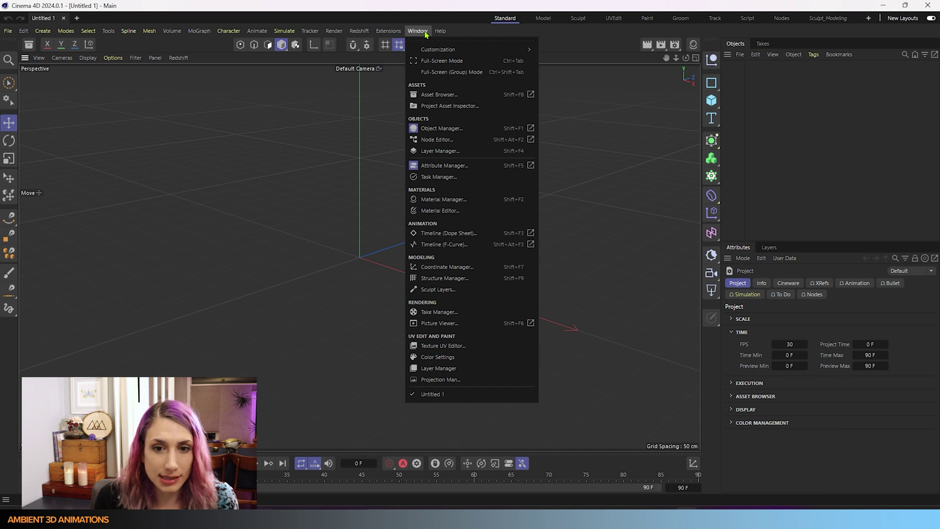
left_click(429, 96)
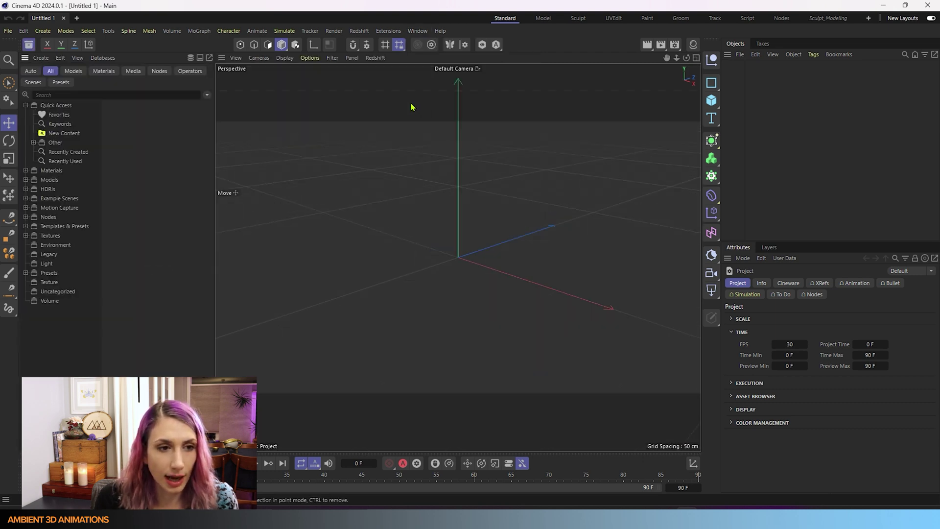
left_click(26, 179)
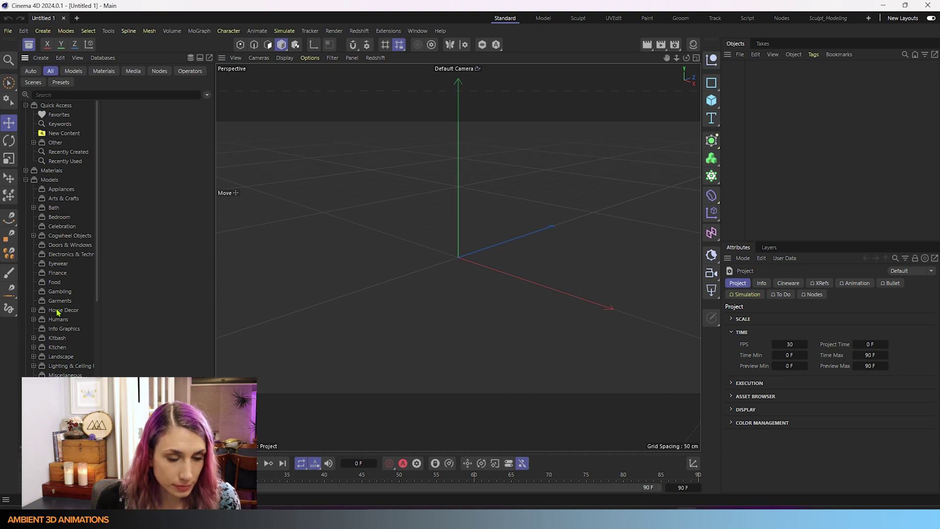
scroll(58, 312, "down", 5)
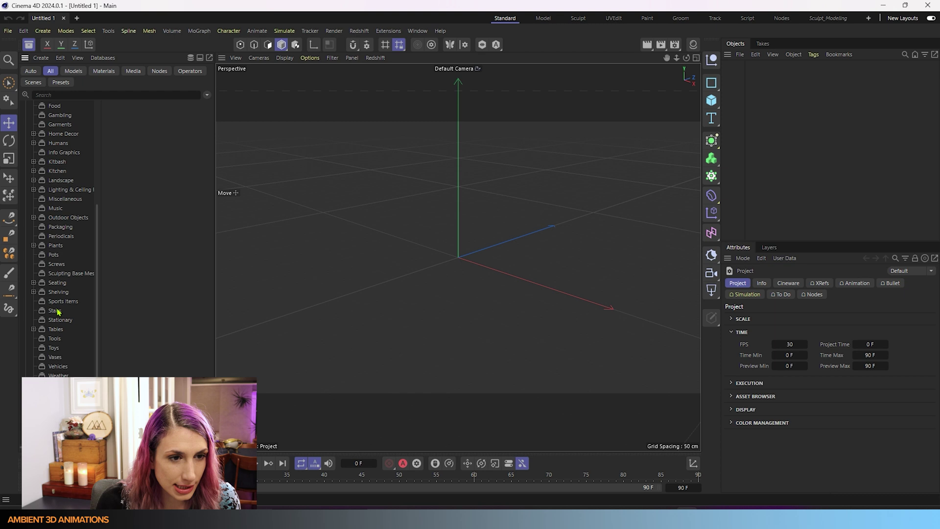
left_click(57, 275)
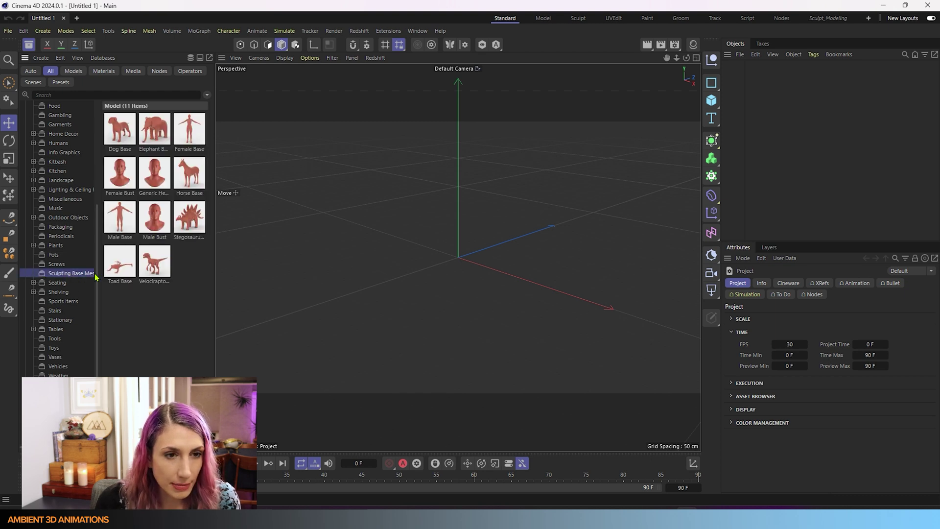
Add the Female Bust to the scene and display it with Gouraud Shading (Lines)
double_click(120, 175)
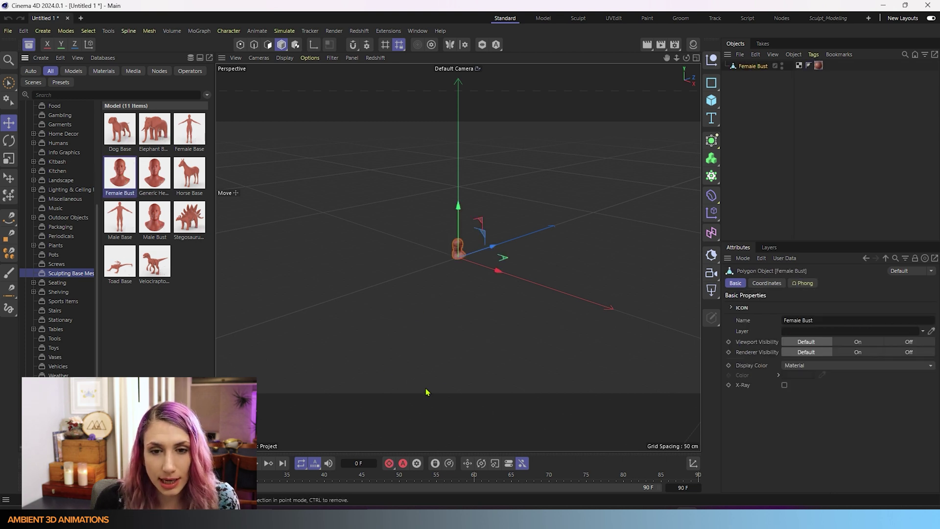
scroll(468, 245, "up", 1)
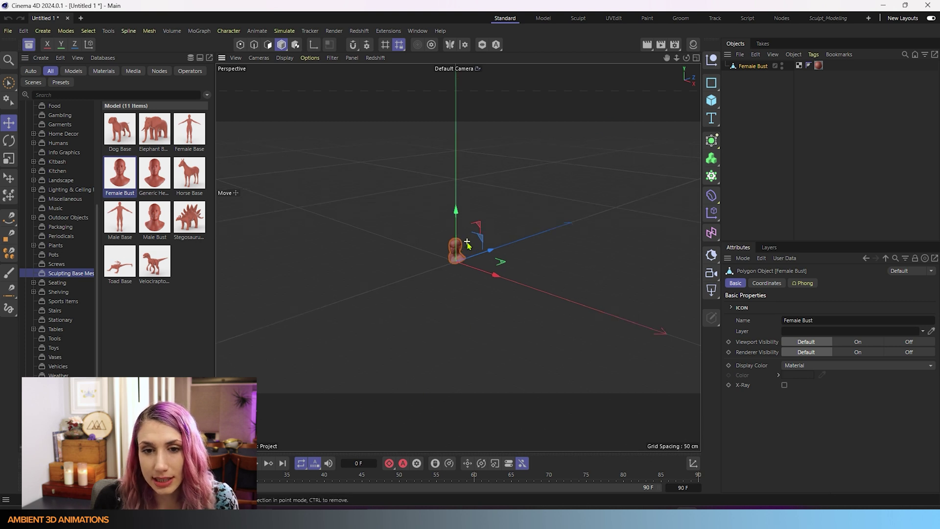
scroll(467, 243, "up", 10)
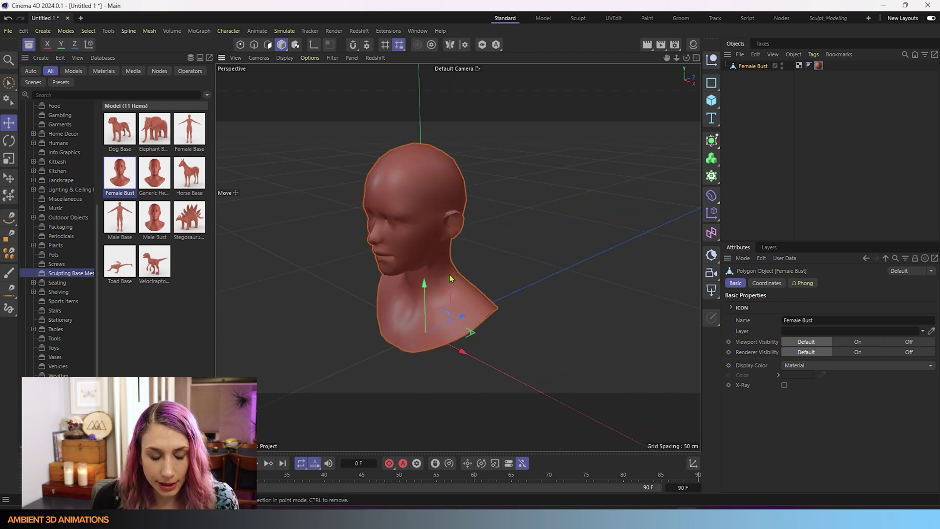
left_click(285, 58)
left_click(293, 99)
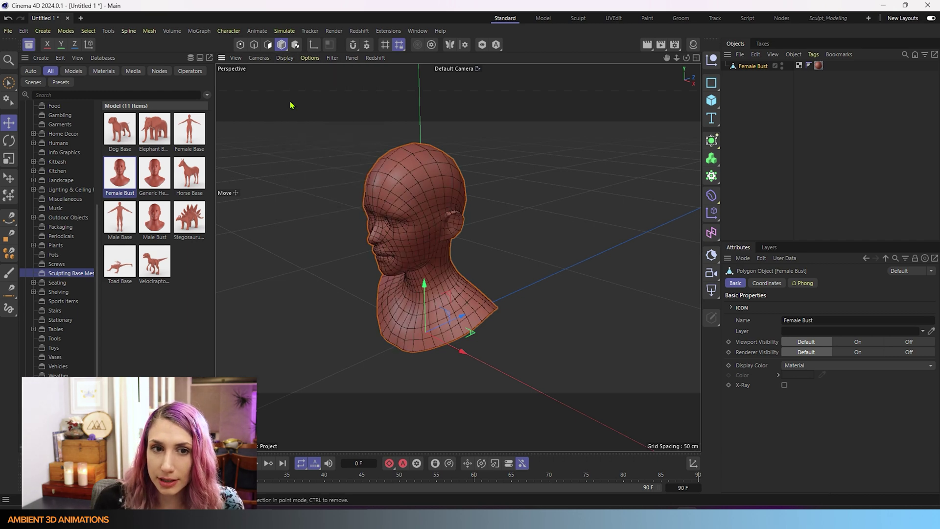
Orbit the bust to face front and widen the viewport by narrowing the Asset Browser
left_click_drag(429, 337, 510, 315, "alt")
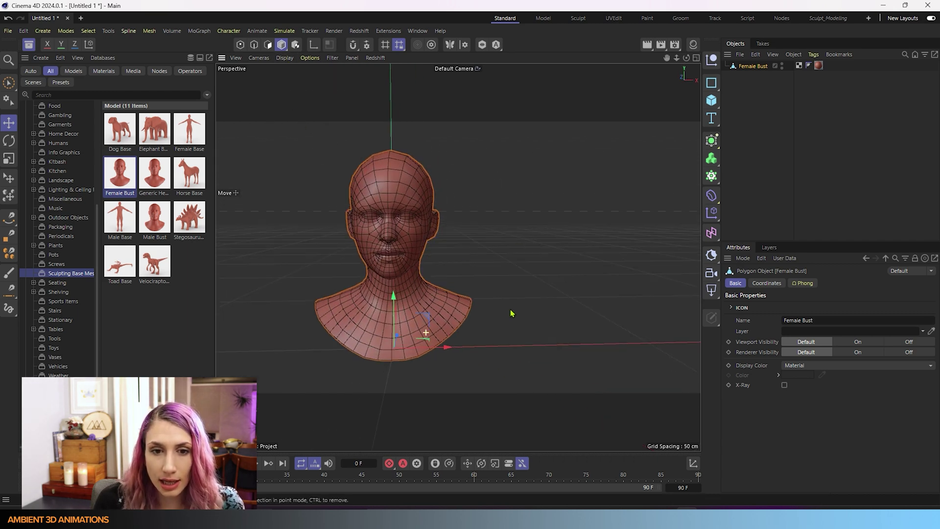
scroll(428, 270, "up", 5)
left_click_drag(428, 269, 458, 283, "alt")
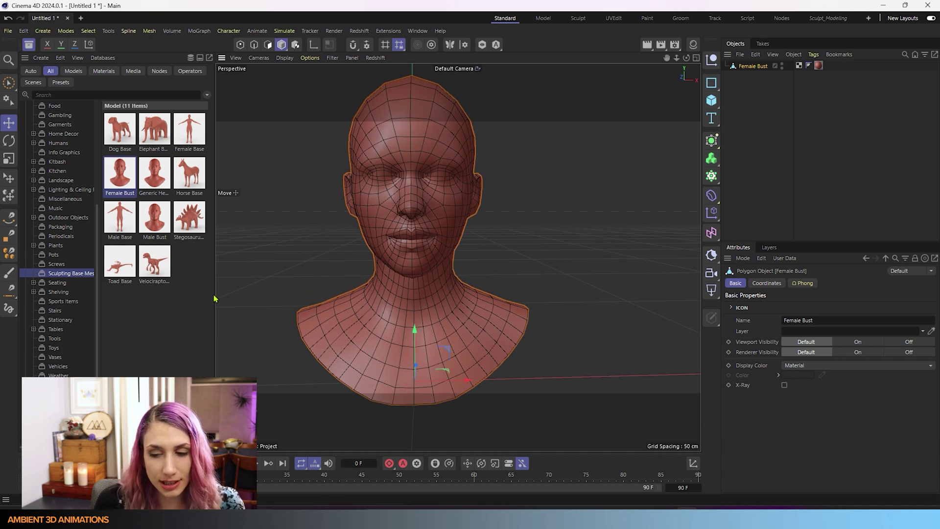
left_click_drag(215, 298, 143, 298)
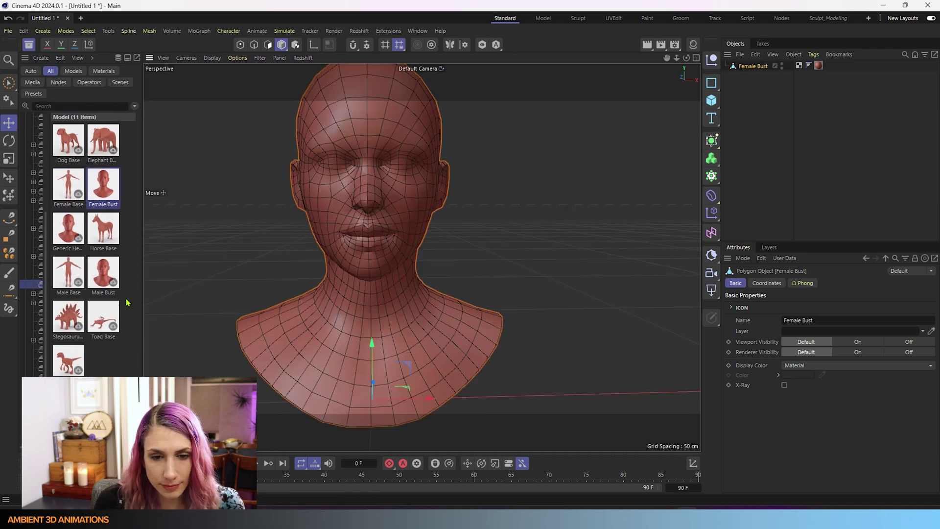
Switch to Edges mode and activate Edge Slide (M~O) with its 10 cm offset
left_click(254, 44)
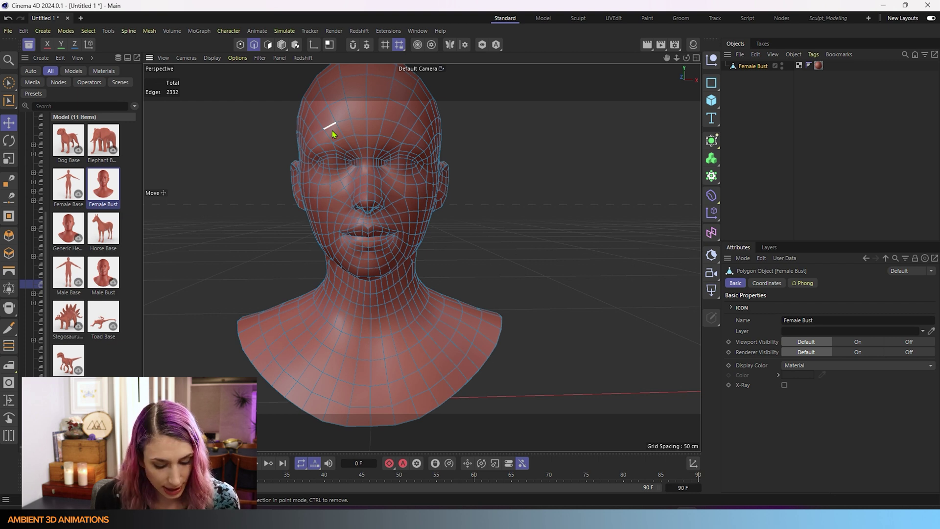
key("m")
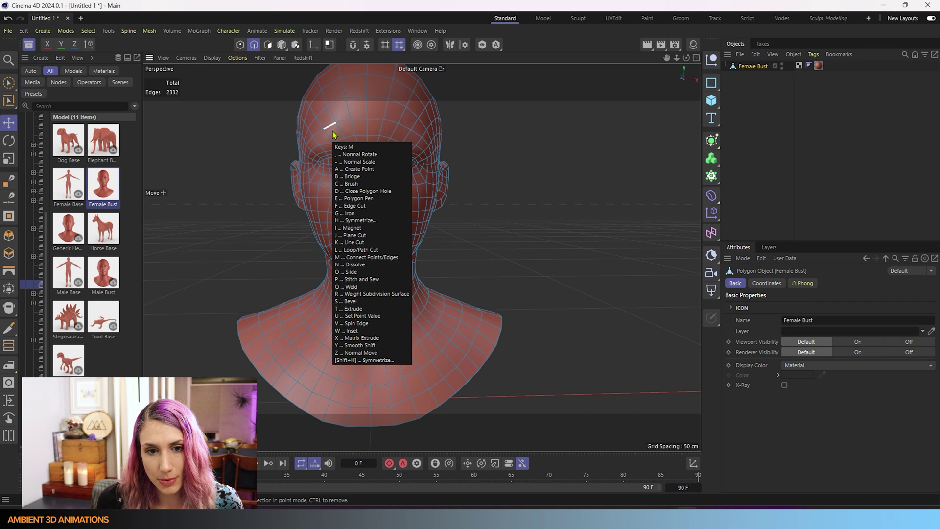
key("o")
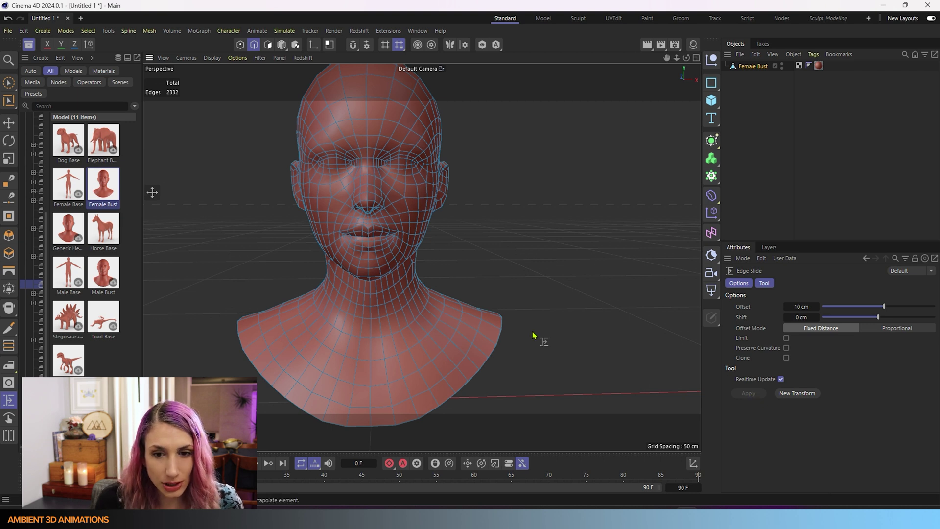
Loop-select the 34-edge neck-base loop and Edge Slide it along the neck
key("u")
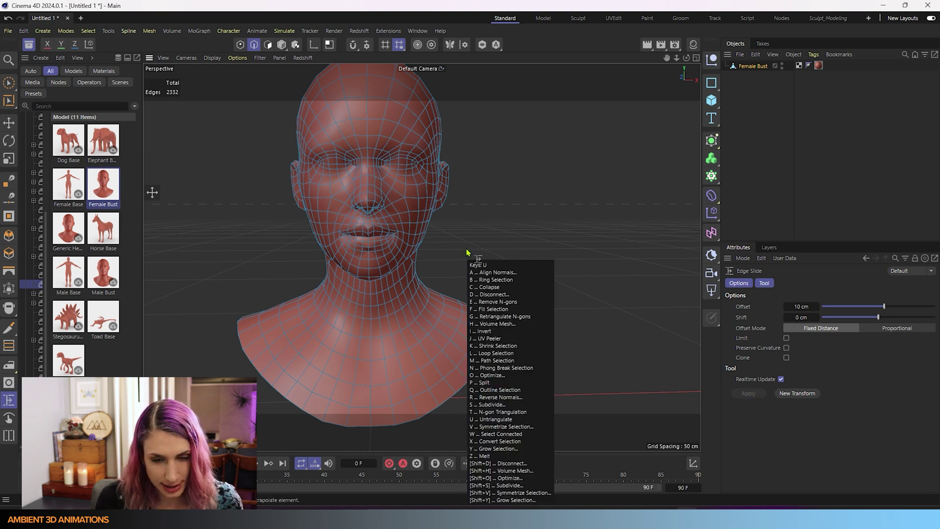
key("l")
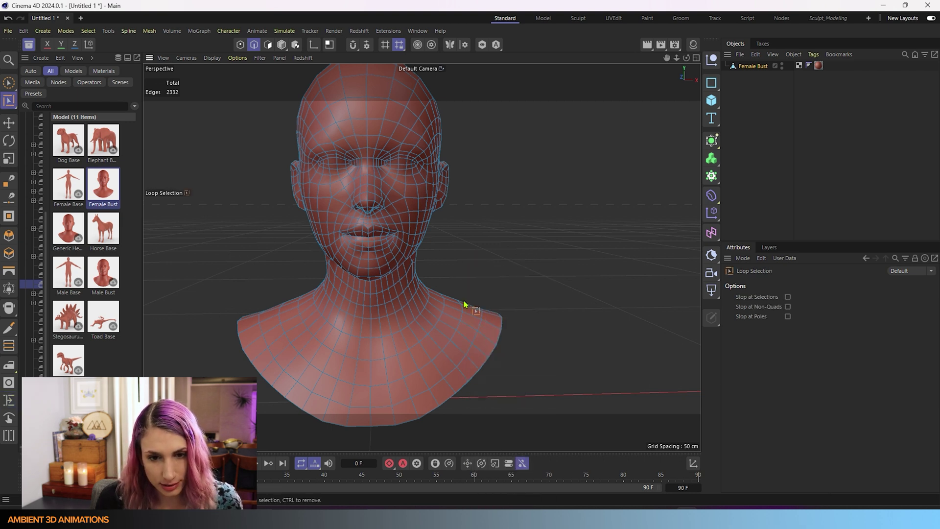
left_click(413, 350)
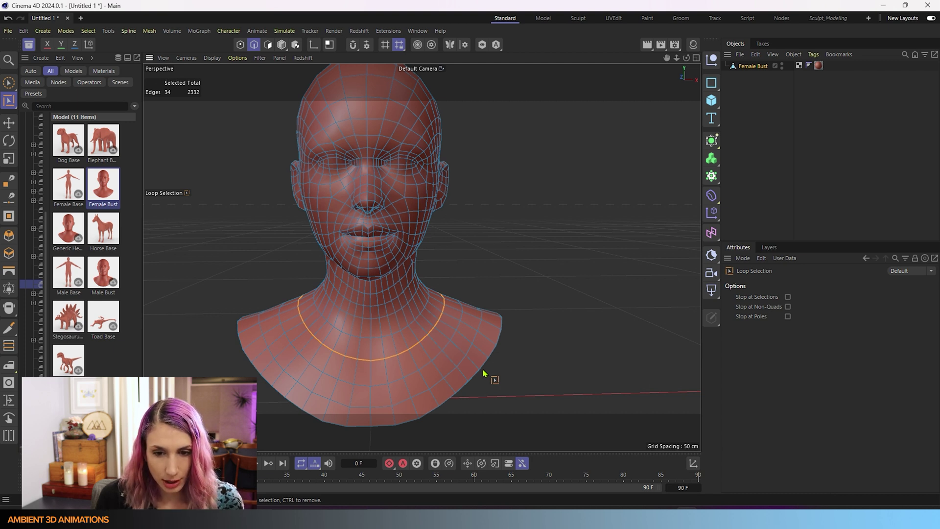
key("m")
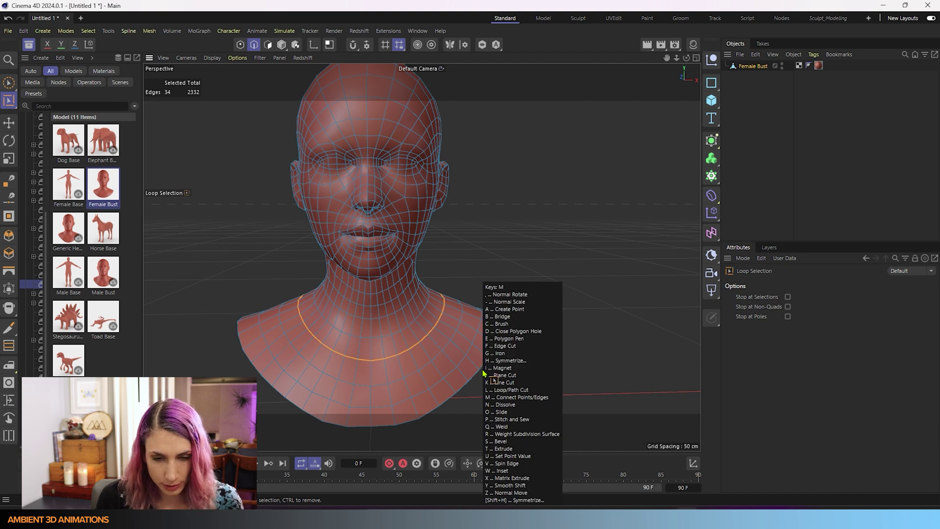
key("o")
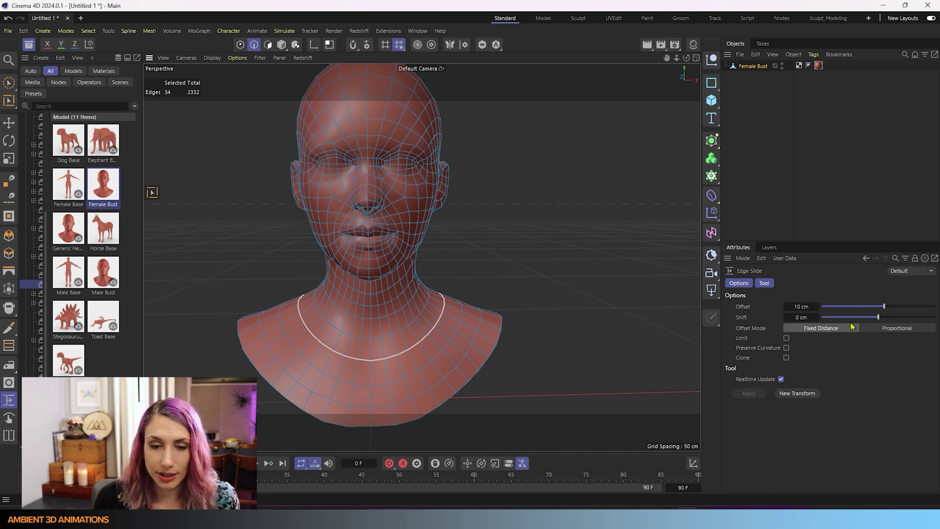
left_click_drag(438, 334, 442, 338)
Loop-select the 14-edge loop around the bust's eye
left_click(9, 83)
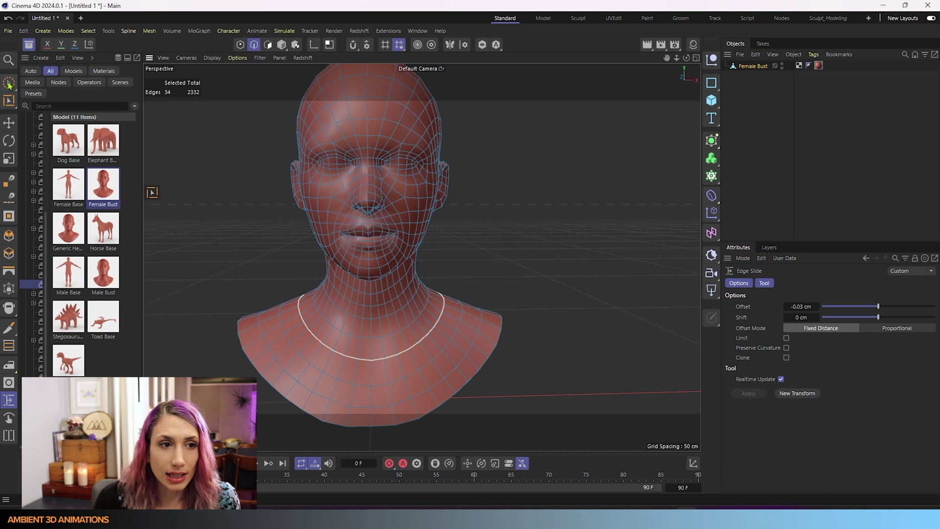
scroll(342, 147, "up", 4)
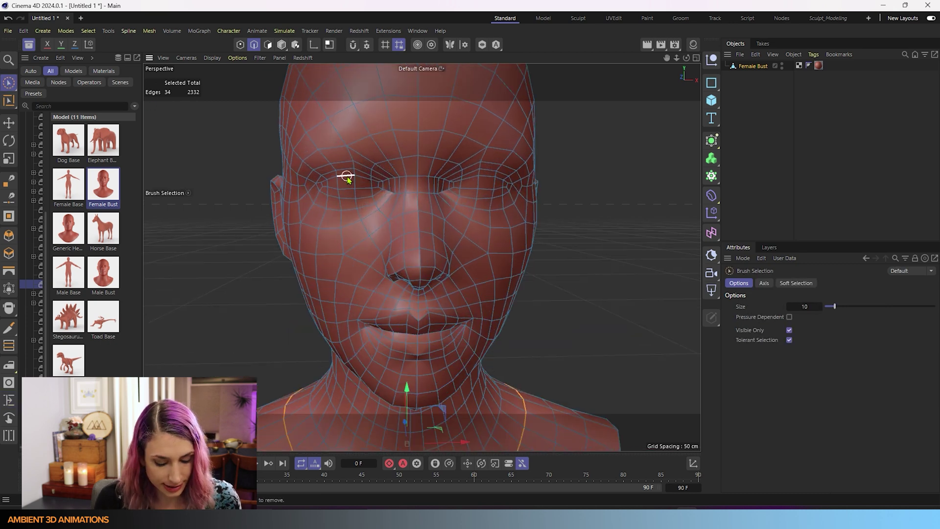
key("u")
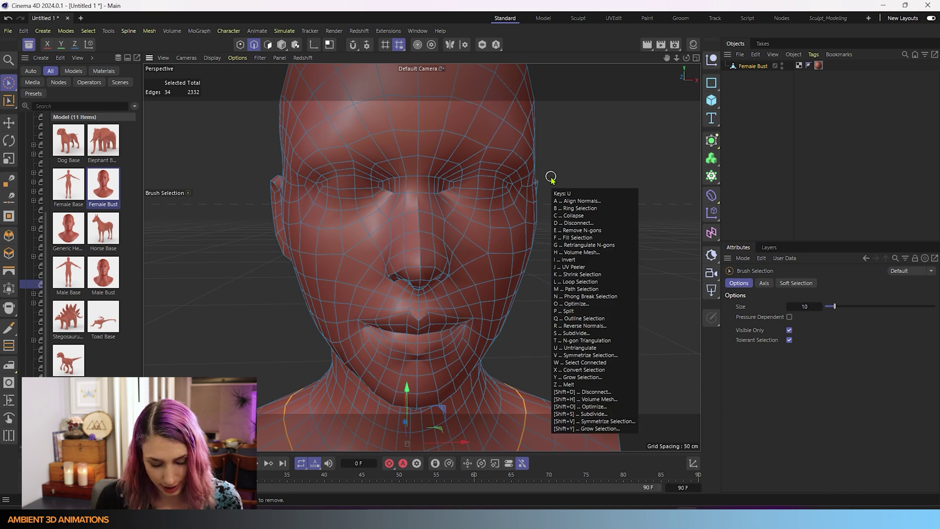
key("l")
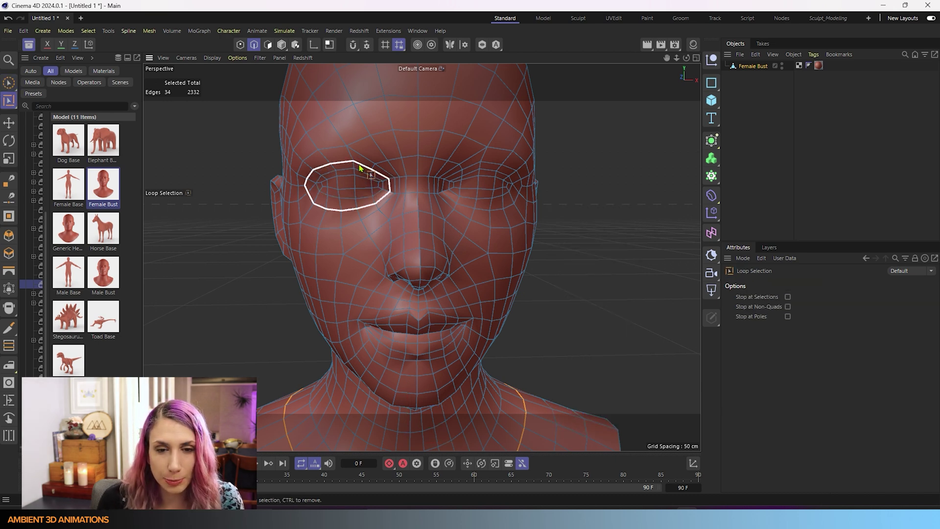
left_click(360, 168)
Edge Slide the eye loop slightly across the face, to about -0.06 cm offset
key("m")
key("o")
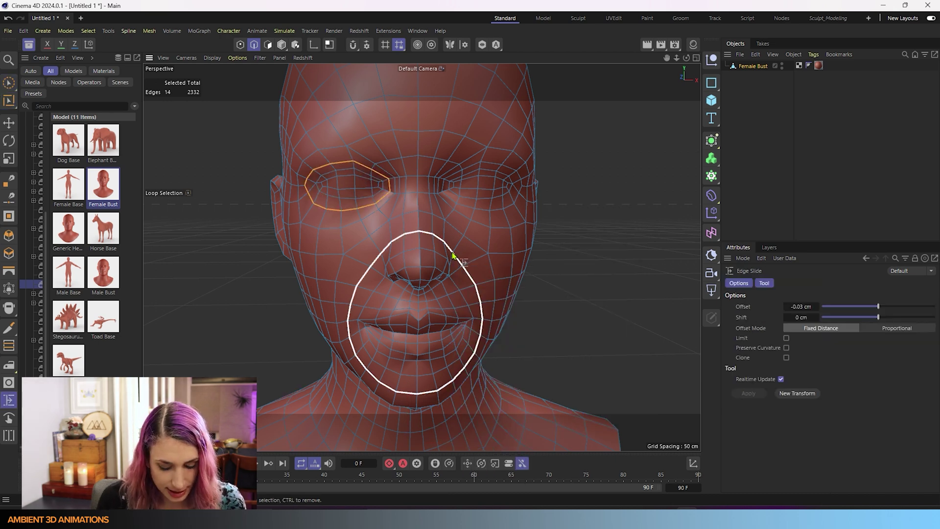
mouse_move(345, 165)
left_mouse_down()
mouse_move(346, 154)
mouse_move(346, 164)
left_mouse_up()
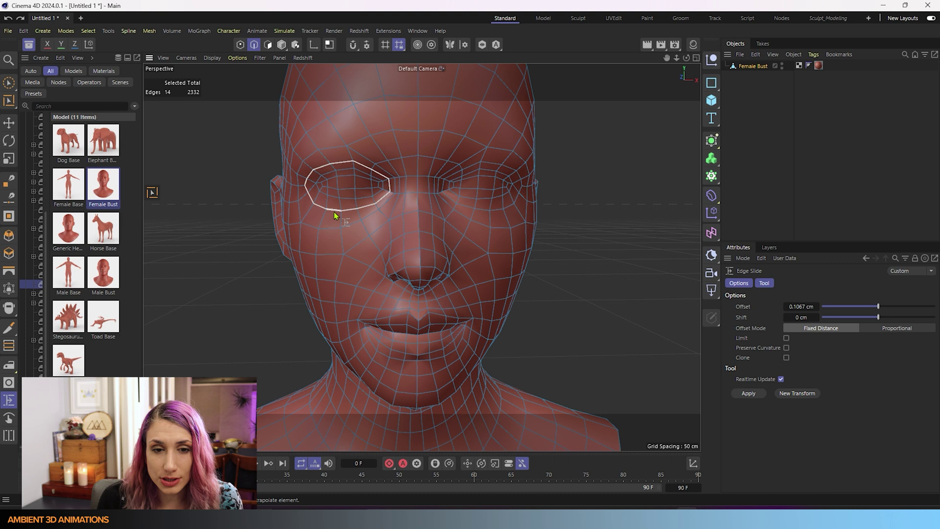
left_click_drag(335, 211, 345, 211)
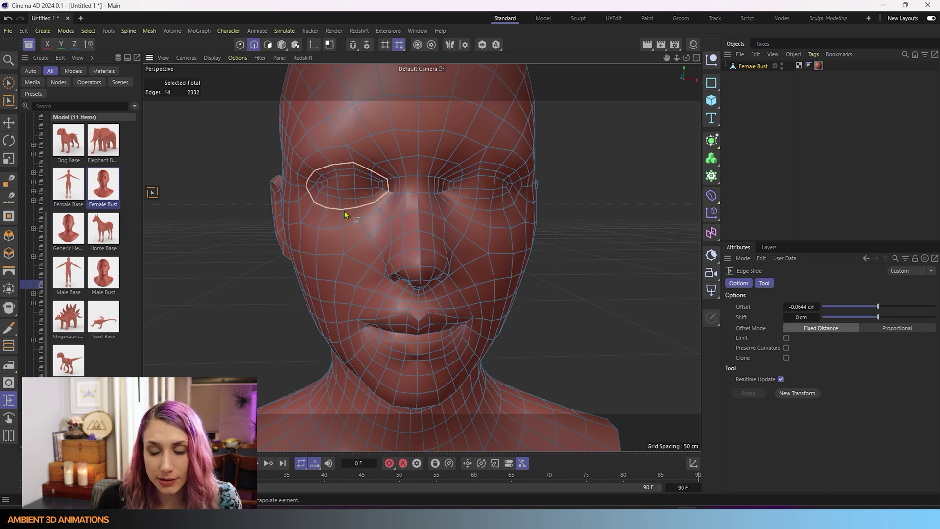
Switch Edge Slide to Proportional offset and slide the eye loop outward to about 12.8 %
left_click(916, 328)
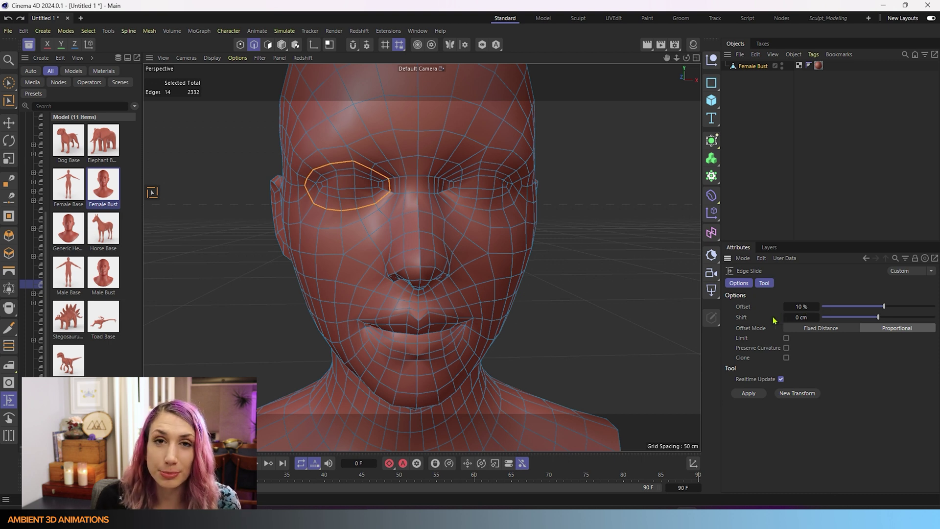
mouse_move(333, 215)
left_mouse_down()
mouse_move(354, 214)
mouse_move(326, 221)
mouse_move(374, 209)
mouse_move(305, 214)
mouse_move(342, 209)
mouse_move(307, 219)
mouse_move(329, 213)
left_mouse_up()
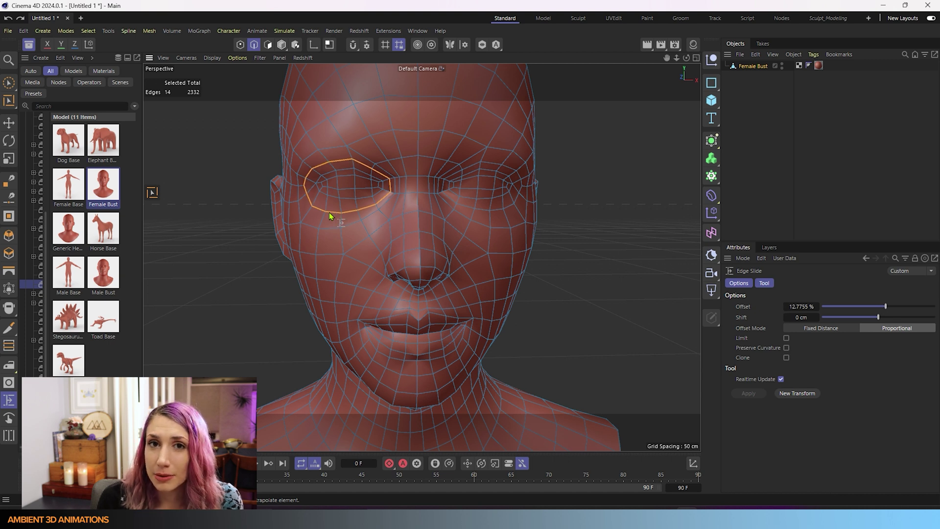
left_click_drag(329, 213, 329, 212)
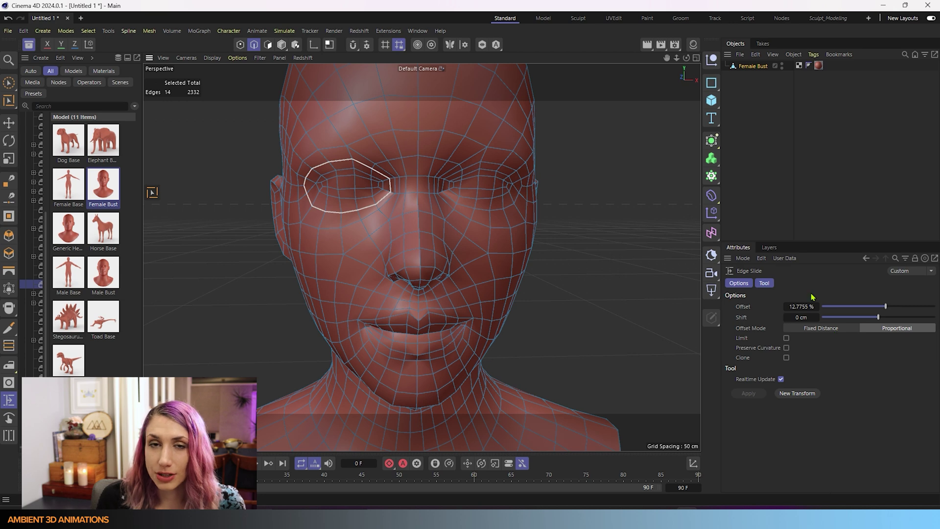
left_click(511, 211)
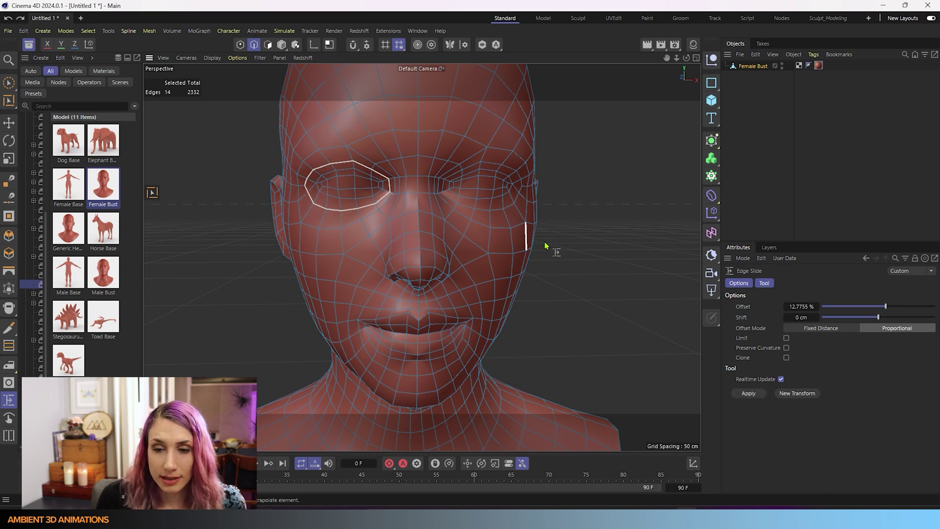
Bring the neck into view, loop-select the 34-edge neck loop and start Edge Slide
scroll(572, 328, "down", 3)
middle_click_drag(571, 329, 517, 205, "alt")
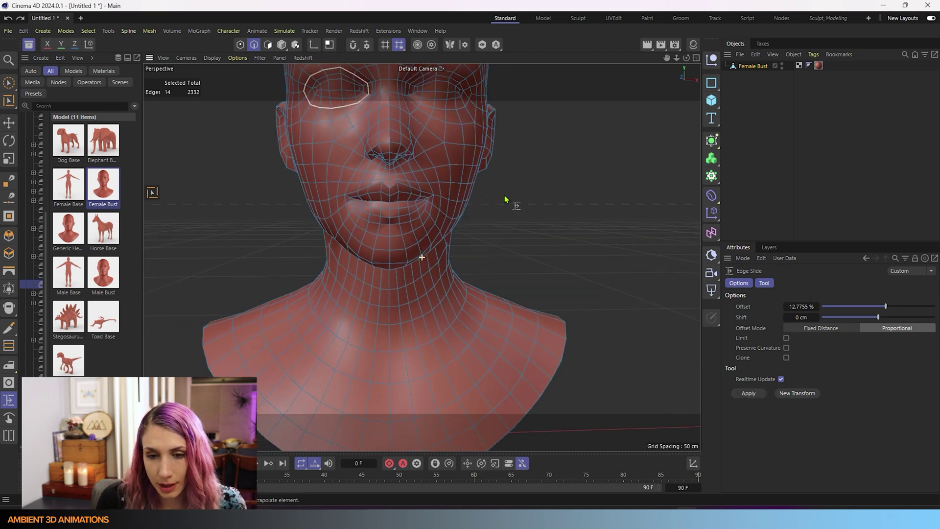
key("u")
key("l")
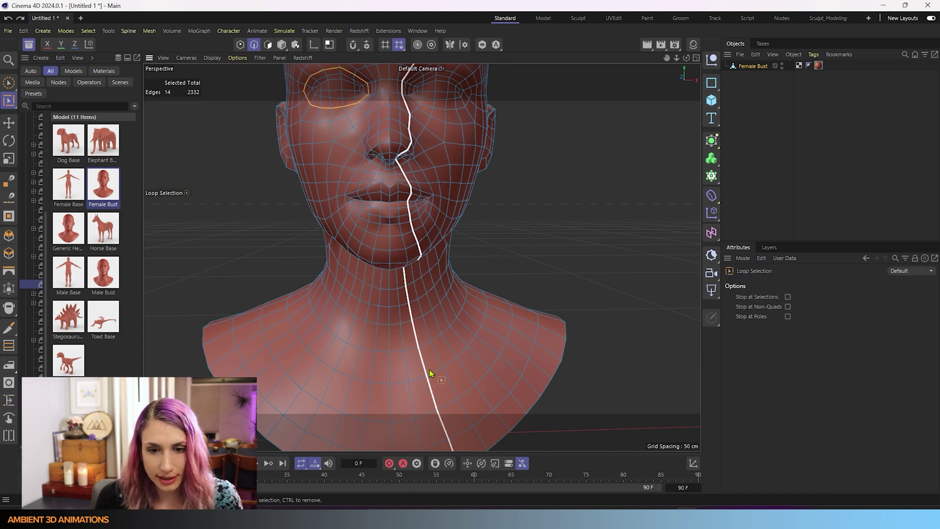
left_click(434, 376)
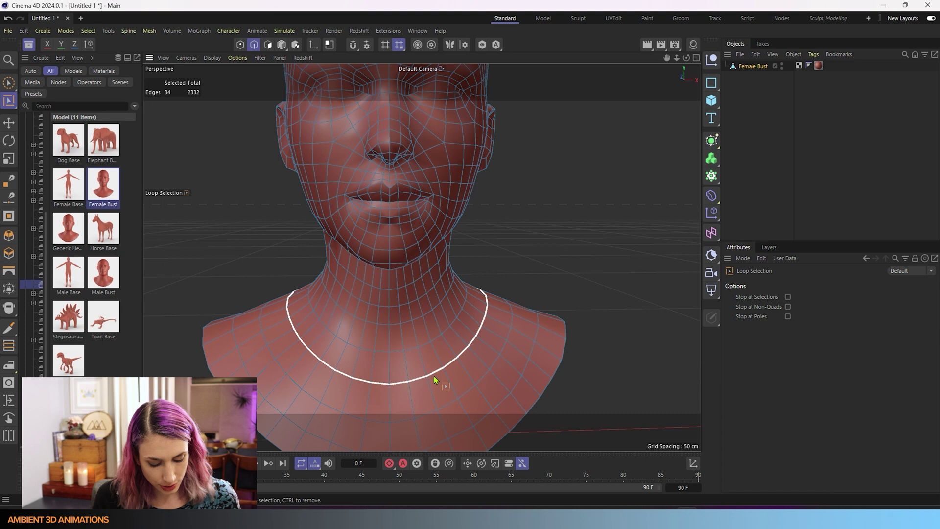
right_click(434, 376)
left_click(434, 375)
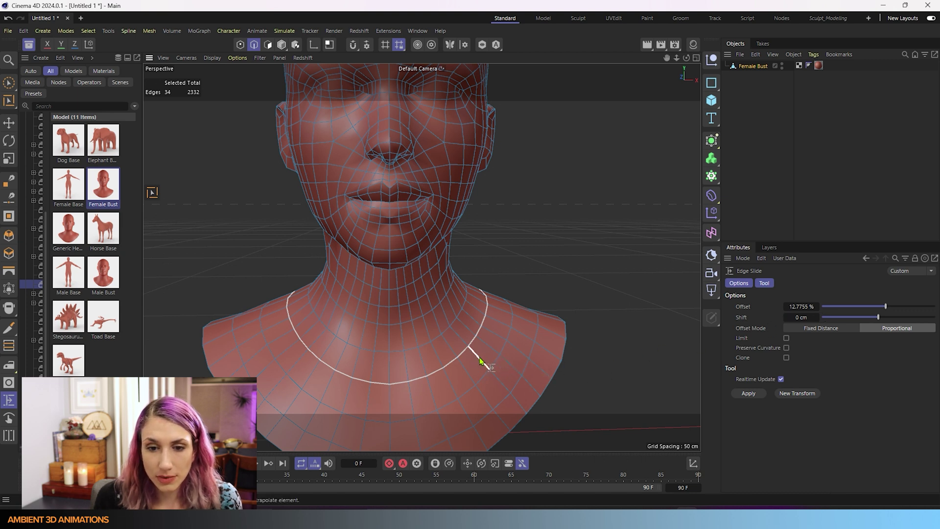
Test shifting the neck loop outward onto the shoulders, then undo the raised wall
mouse_move(480, 361)
left_mouse_down()
mouse_move(491, 376)
mouse_move(483, 360)
left_mouse_up()
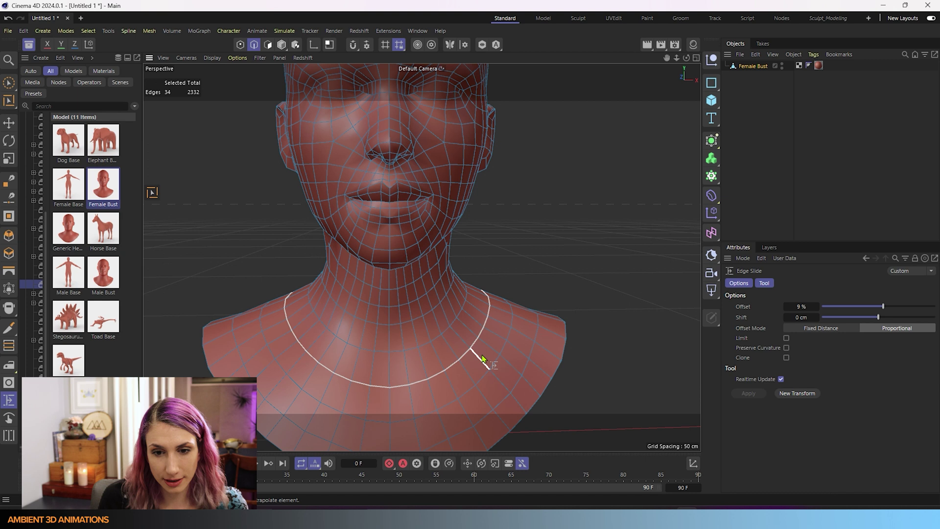
mouse_move(483, 359)
left_mouse_down()
mouse_move(485, 334)
mouse_move(486, 361)
left_mouse_up()
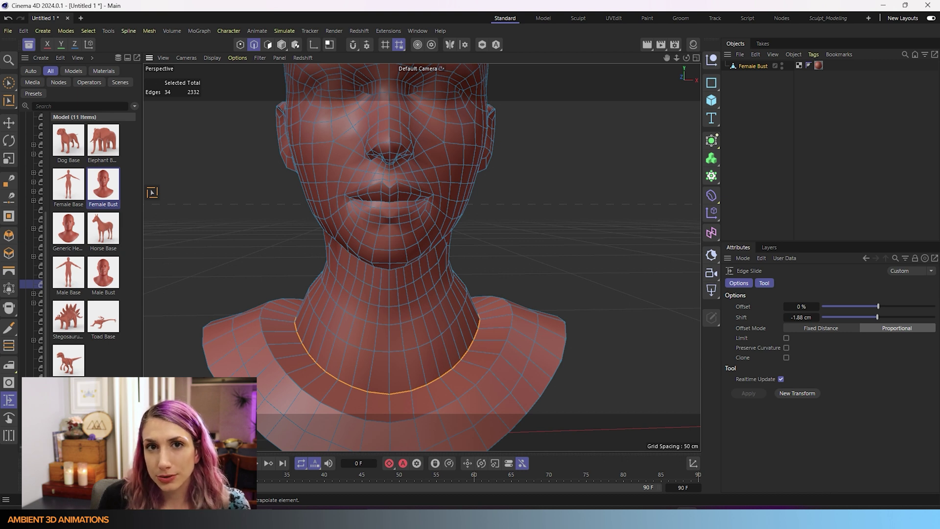
mouse_move(486, 361)
left_mouse_down()
mouse_move(486, 316)
mouse_move(486, 377)
left_mouse_up()
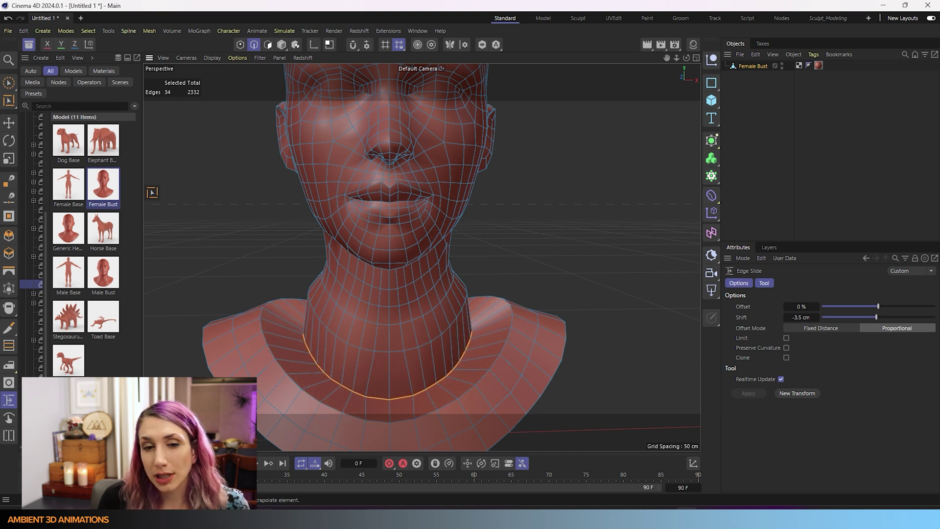
left_click_drag(487, 377, 486, 306)
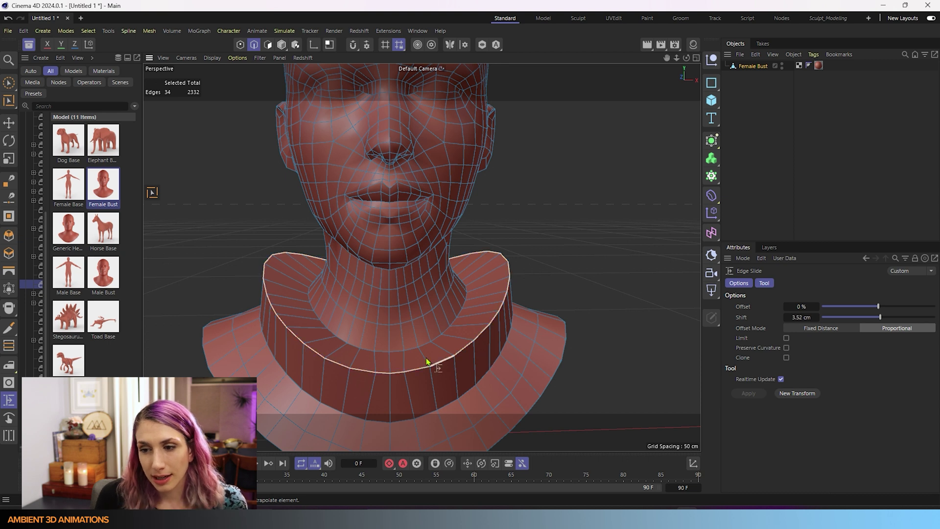
left_click_drag(427, 361, 397, 362)
key("ctrl+z")
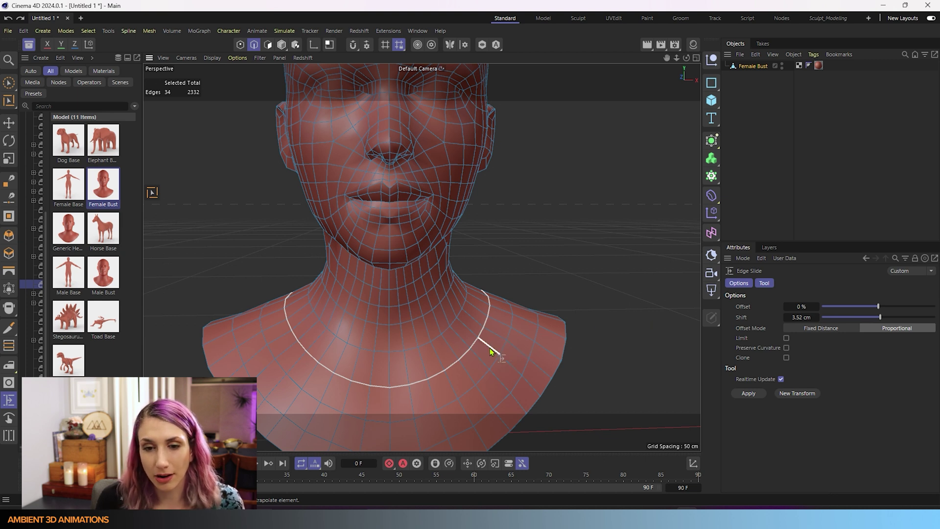
Slide the neck loop toward the shoulders, then back to about -1 % offset
left_click_drag(487, 346, 456, 321)
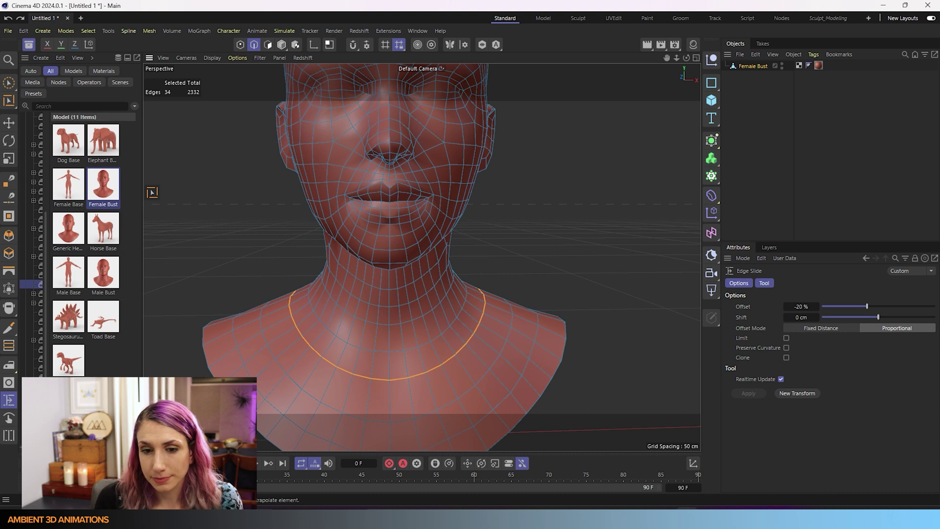
left_click_drag(416, 375, 410, 380)
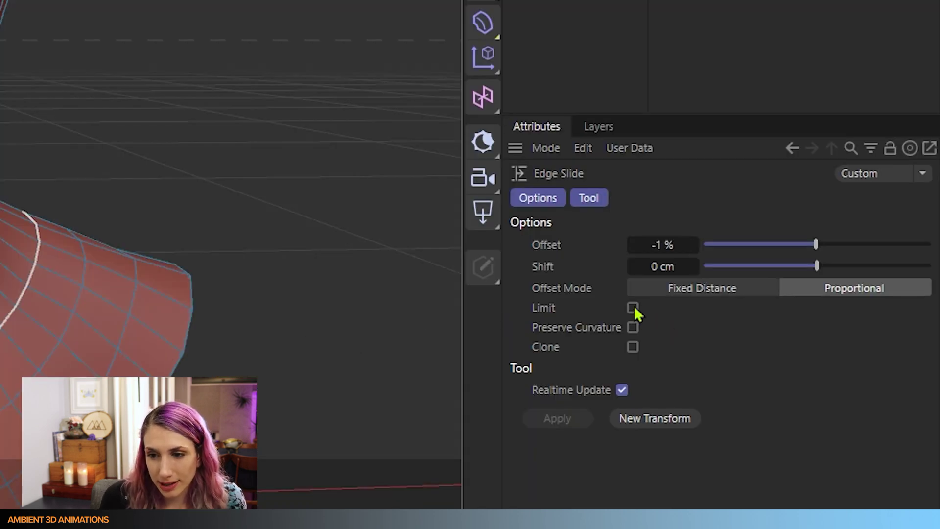
Enable Limit and slide the neck loop down and back up, settling at -14 %
left_click(633, 308)
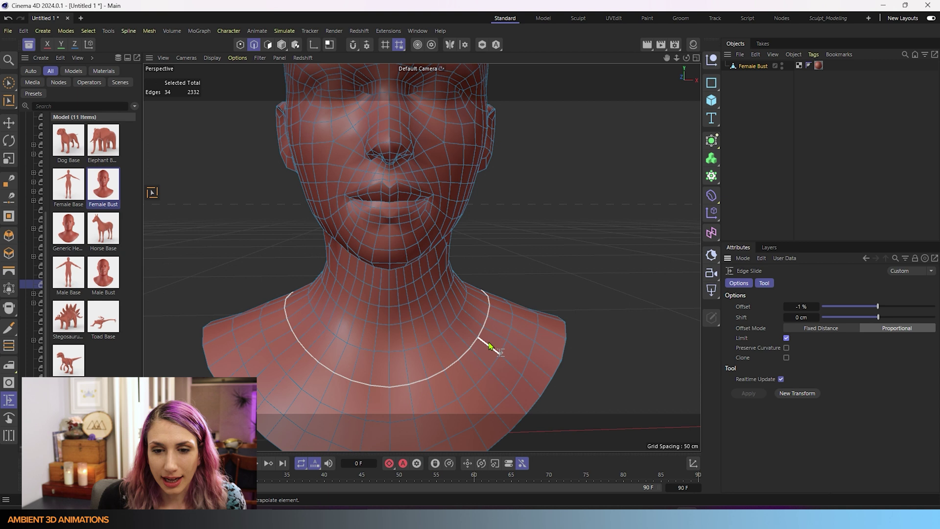
left_click_drag(489, 345, 512, 387)
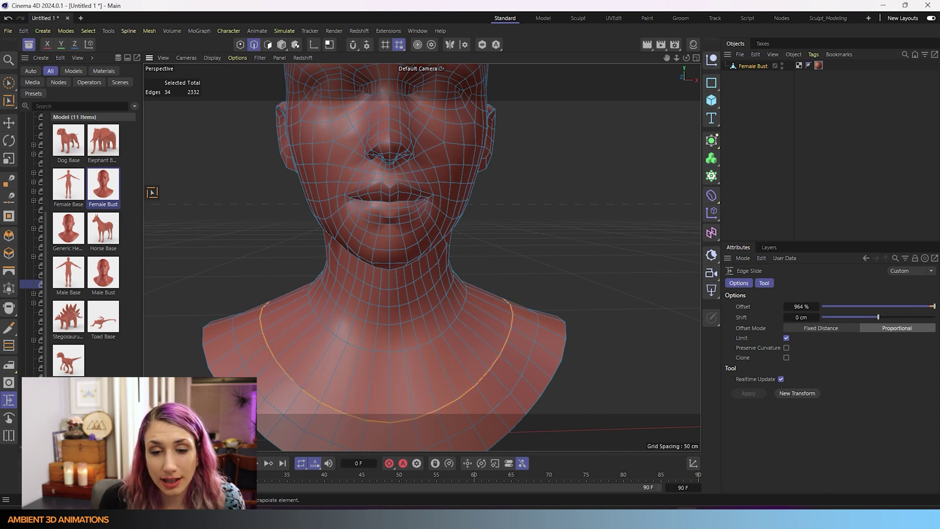
left_click_drag(512, 387, 491, 348)
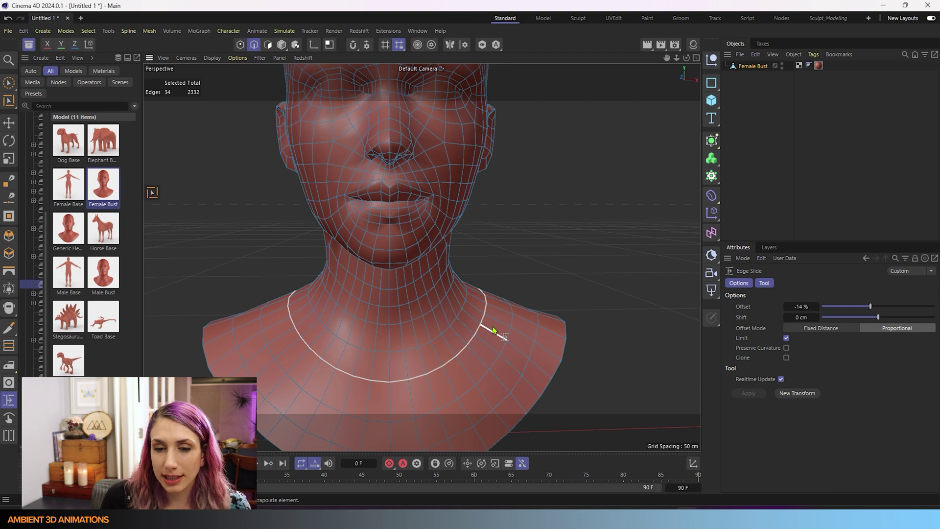
Undo a trial slide, then Ctrl-drag a clone of the neck loop onto the shoulders at 45 %
left_click_drag(493, 331, 538, 333)
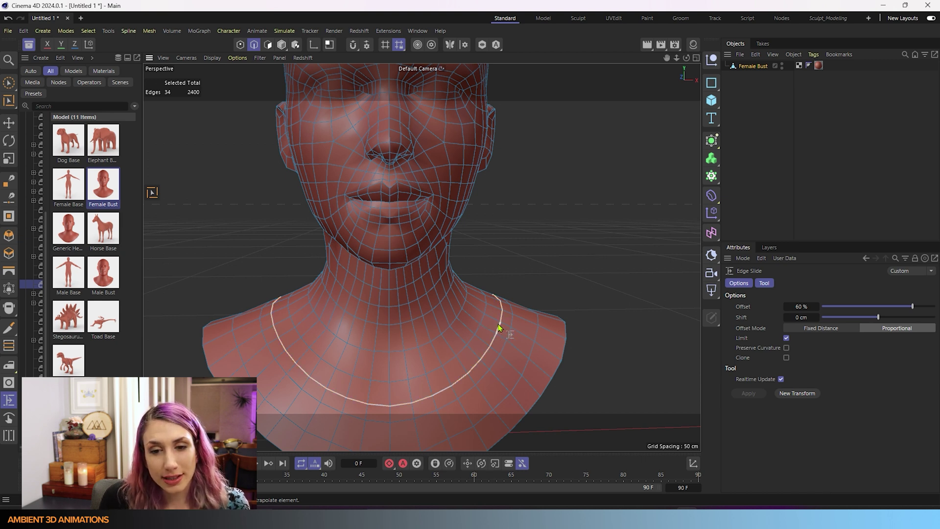
key("ctrl+z")
key("ctrl+z")
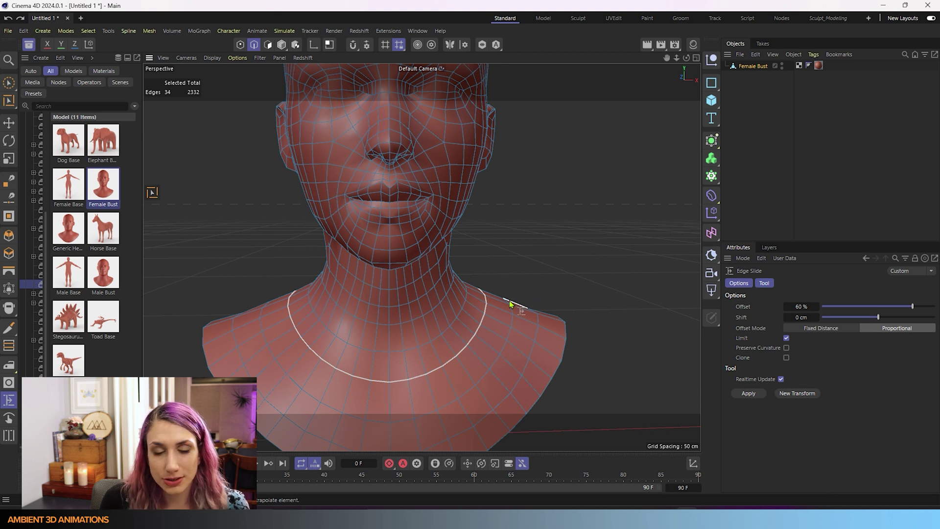
left_click_drag(509, 303, 520, 317, "ctrl")
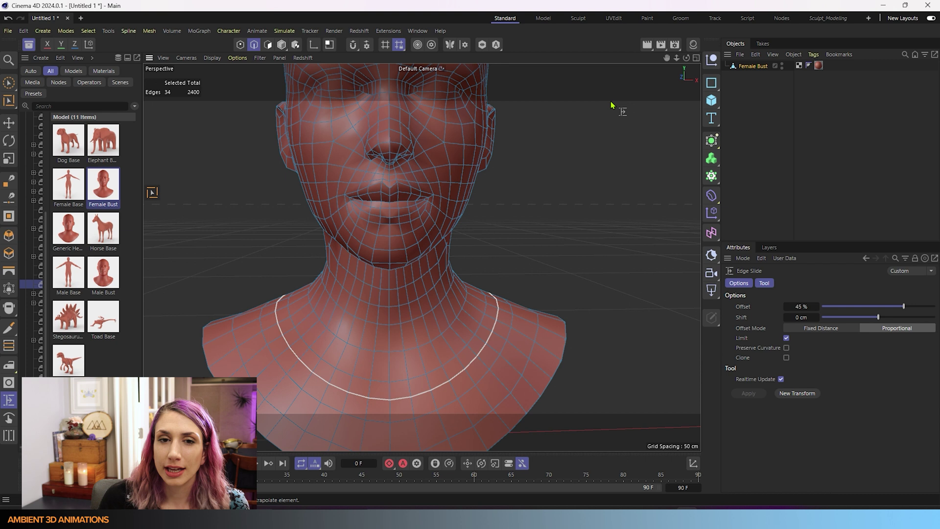
Hide the Female Bust, deselect the neck loop, and add a Torus primitive
left_click(783, 65)
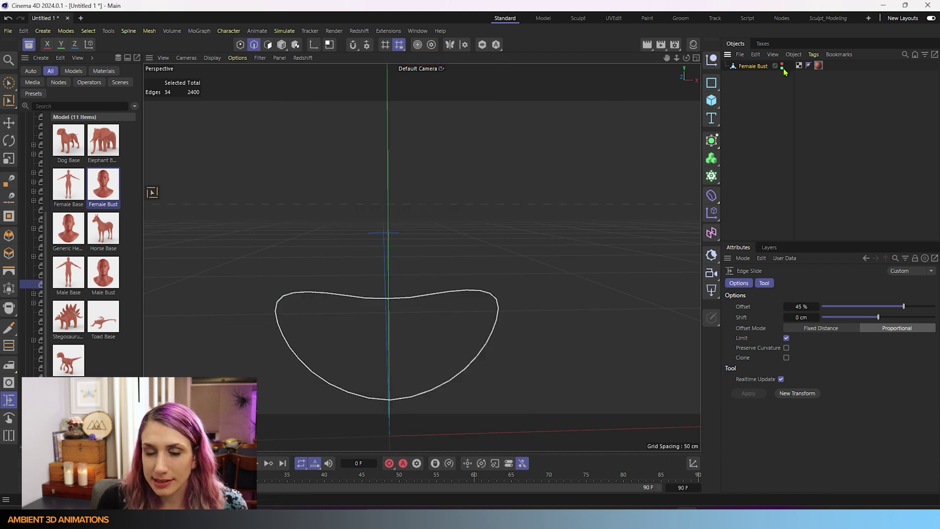
left_click(634, 150)
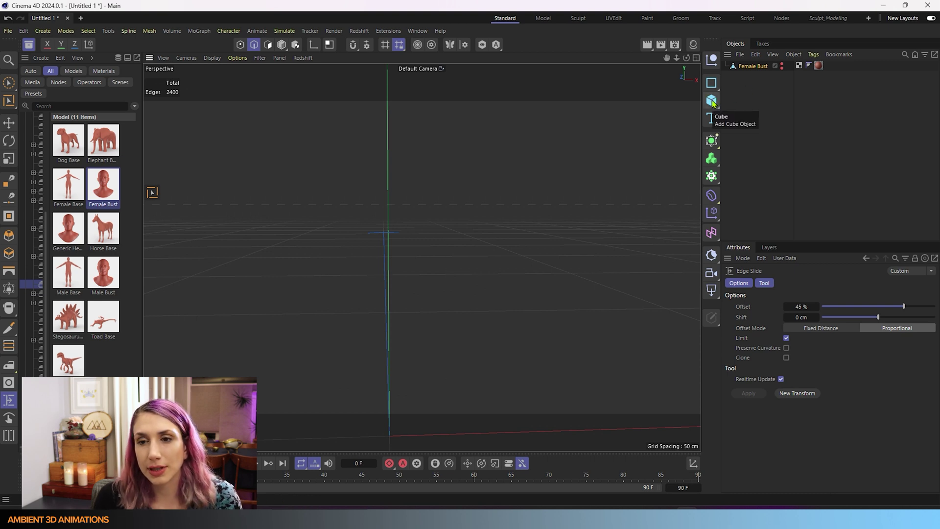
left_click(712, 101)
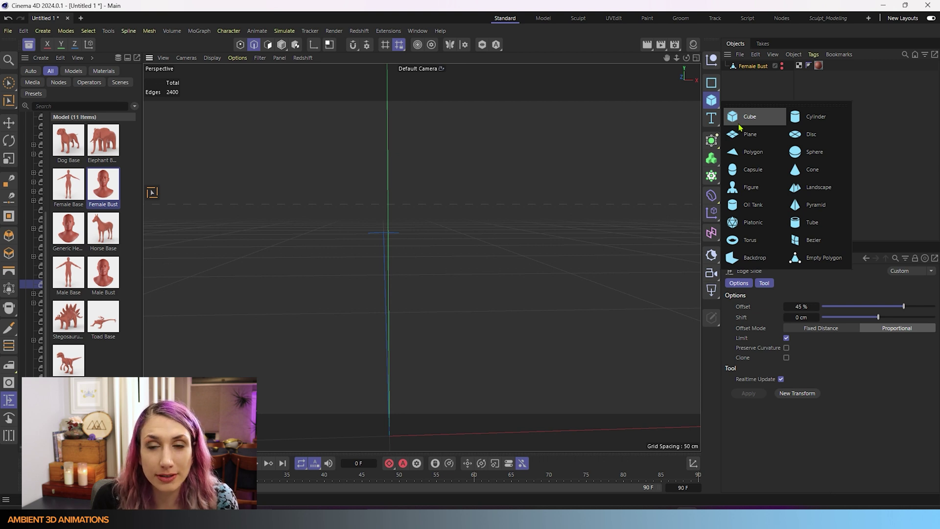
left_click(748, 241)
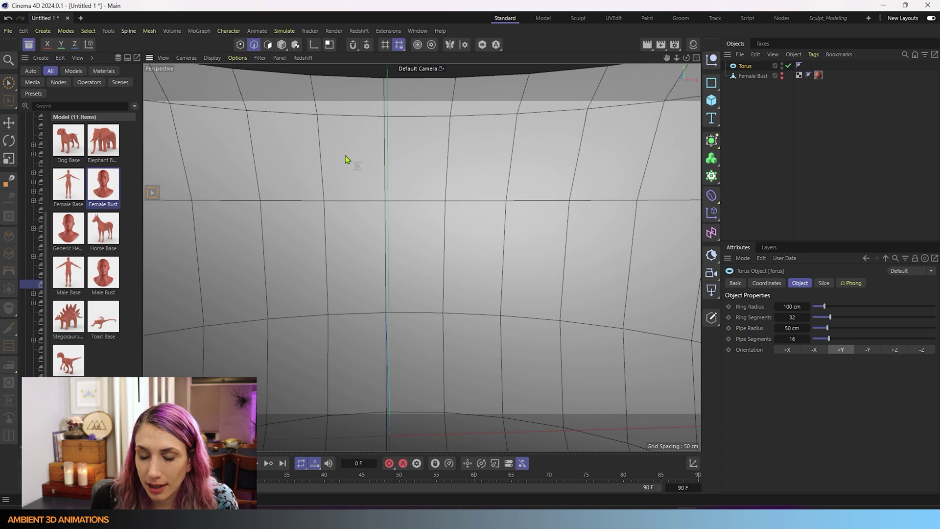
Set the torus Ring Segments to 5 to form a pentagonal ring
scroll(487, 291, "up", 3)
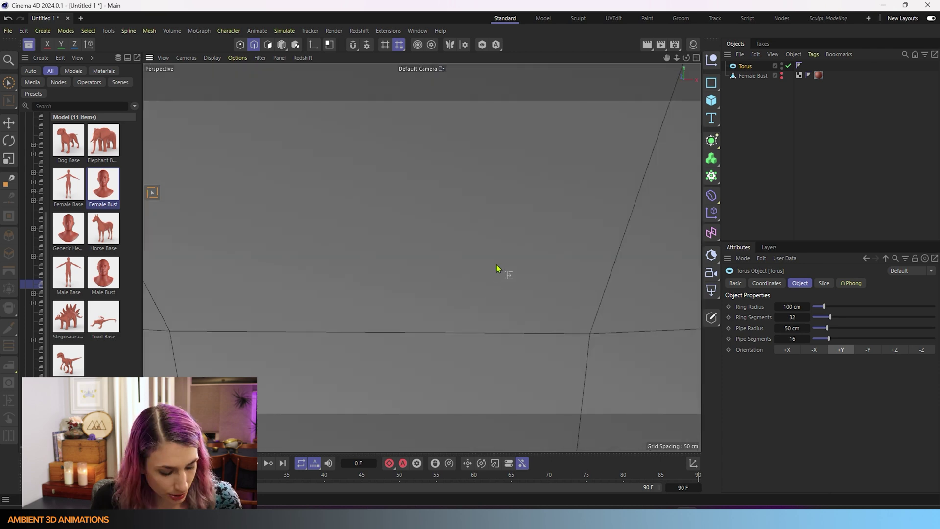
scroll(497, 329, "down", 10)
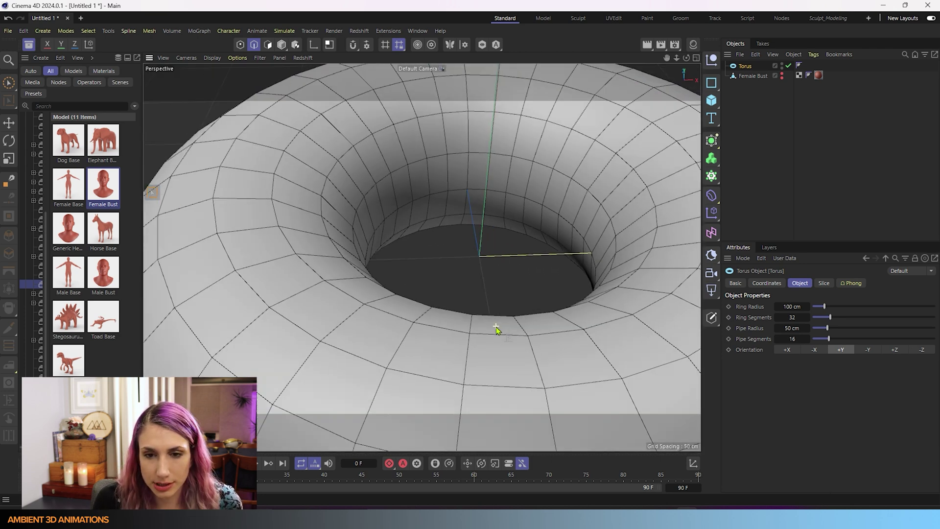
scroll(496, 329, "down", 5)
left_click_drag(545, 329, 483, 330, "alt")
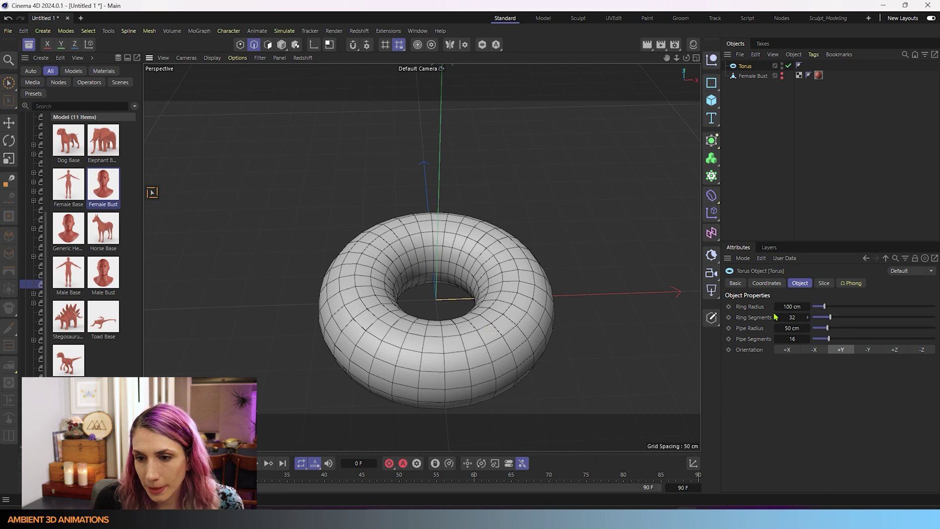
left_click_drag(777, 317, 776, 322)
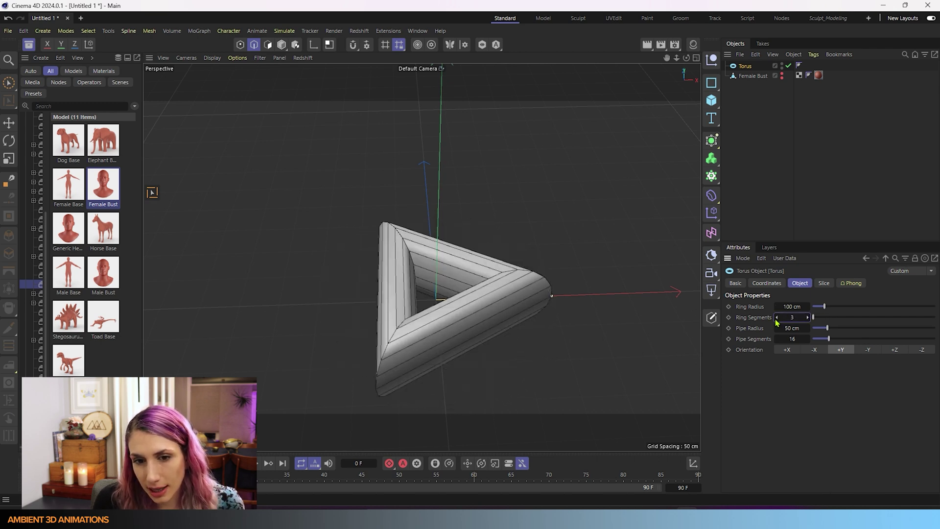
left_click(808, 319)
left_click(808, 319)
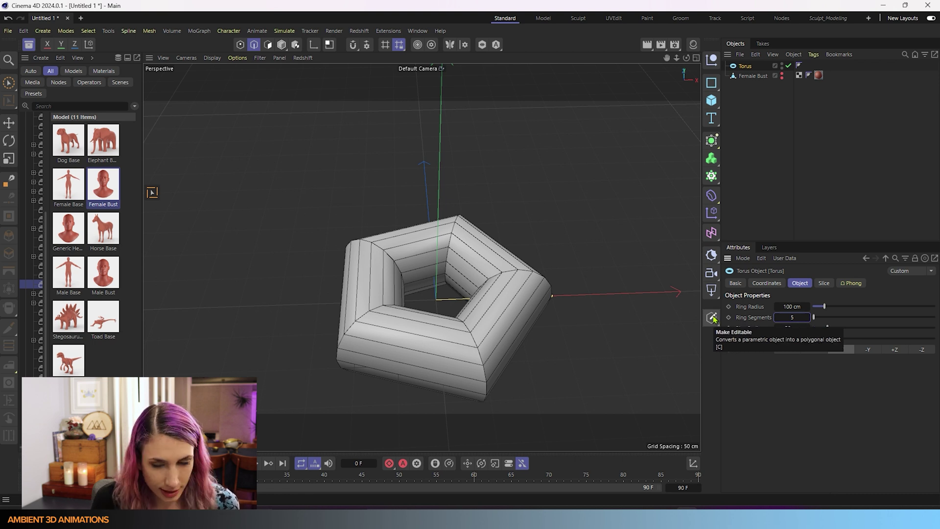
Make the torus editable, loop-select its left-corner edge loop, and activate Edge Slide
left_click(714, 318)
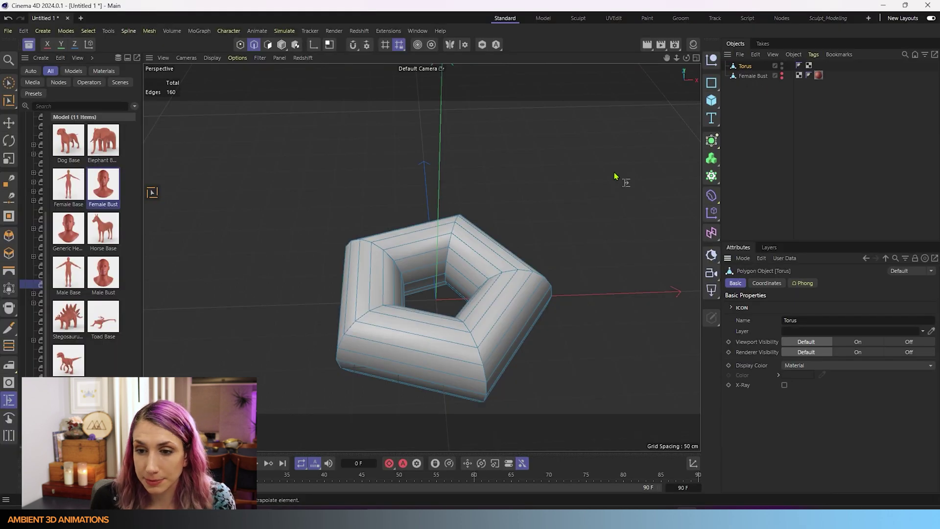
right_click(482, 354)
left_click(494, 361)
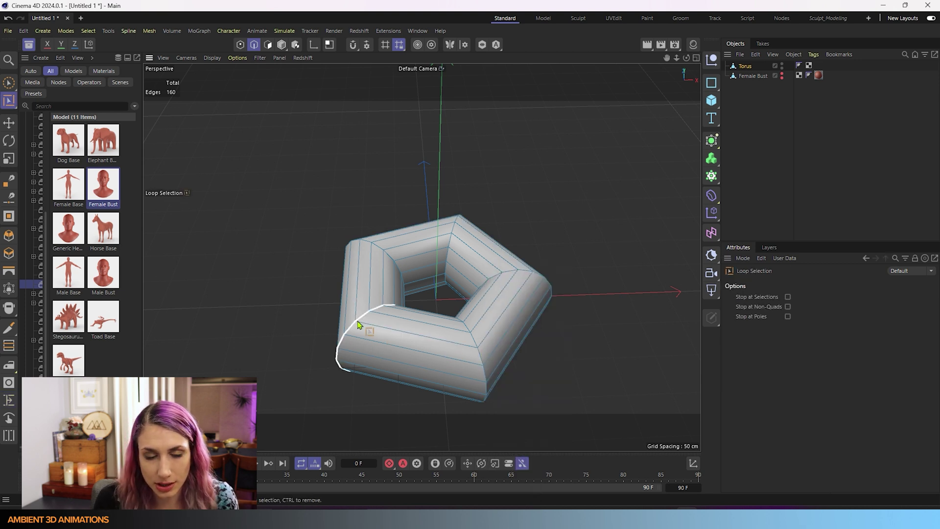
left_click(358, 324)
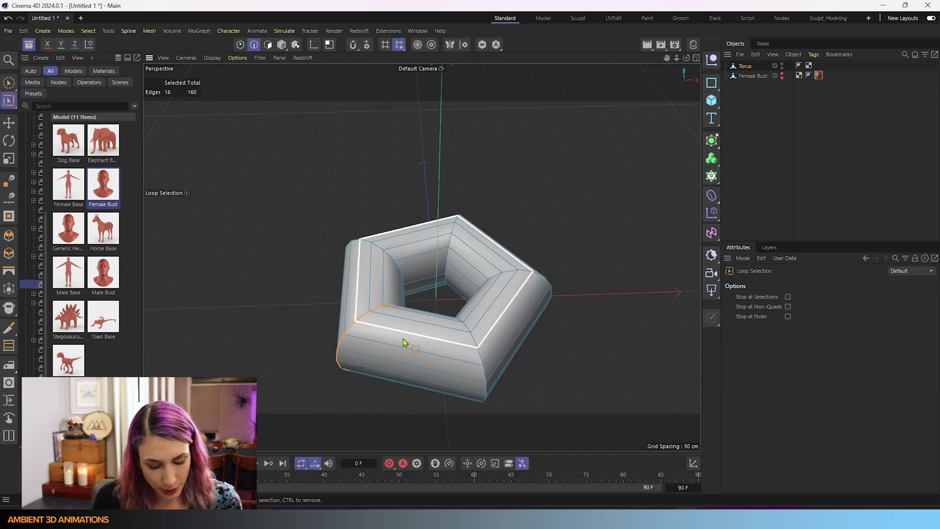
key("m")
key("o")
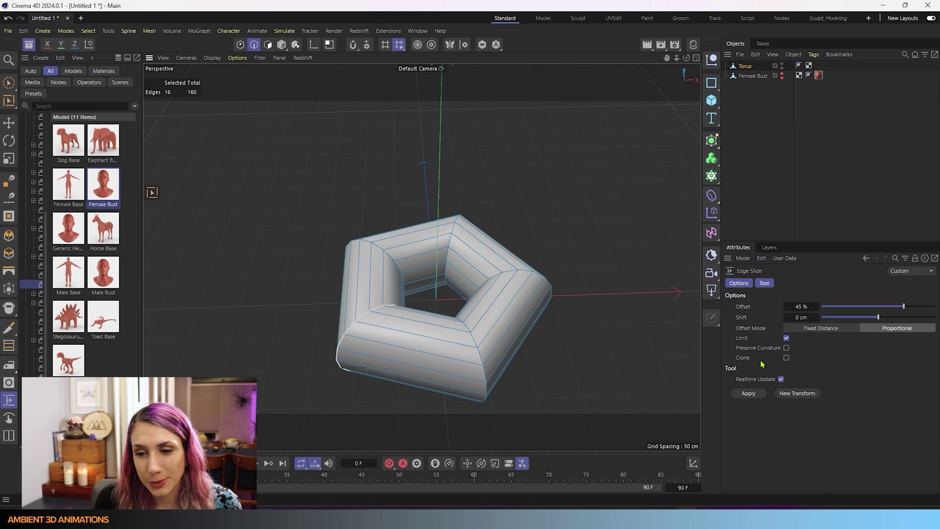
Enable Clone and Preserve Curvature, then clone the left-corner loop and adjust its slide offset
left_click(787, 358)
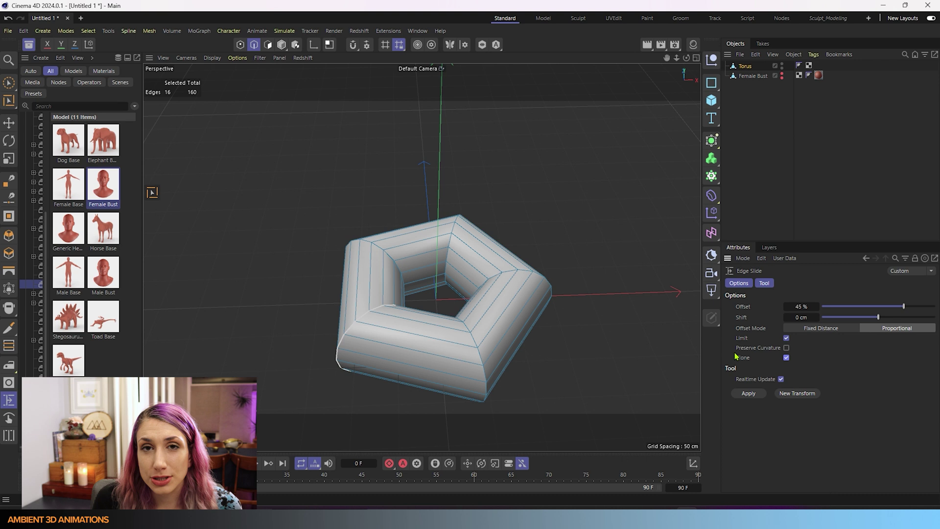
left_click(787, 348)
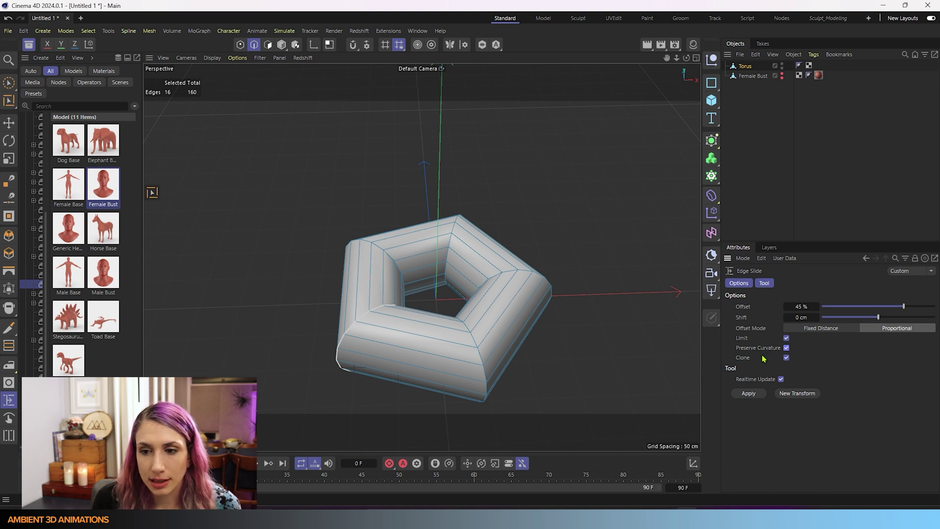
left_click(346, 345)
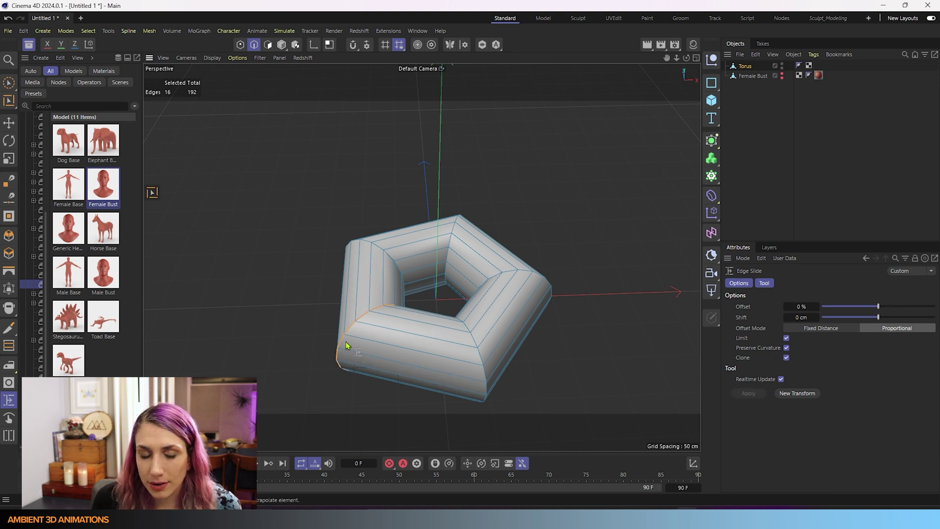
mouse_move(347, 346)
left_mouse_down()
mouse_move(445, 367)
mouse_move(487, 354)
mouse_move(441, 372)
mouse_move(360, 364)
mouse_move(459, 363)
mouse_move(347, 359)
mouse_move(357, 357)
left_mouse_up()
left_click_drag(838, 306, 890, 306)
Clone further edge loops toward the front corner and on the right side
mouse_move(369, 355)
left_mouse_down()
mouse_move(384, 348)
mouse_move(363, 352)
mouse_move(458, 352)
left_mouse_up()
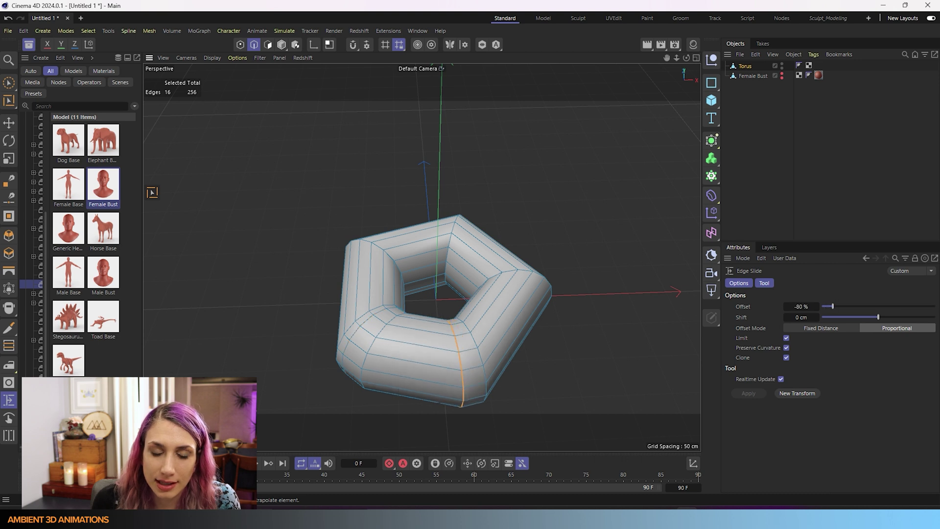
left_click_drag(578, 349, 565, 380, "alt")
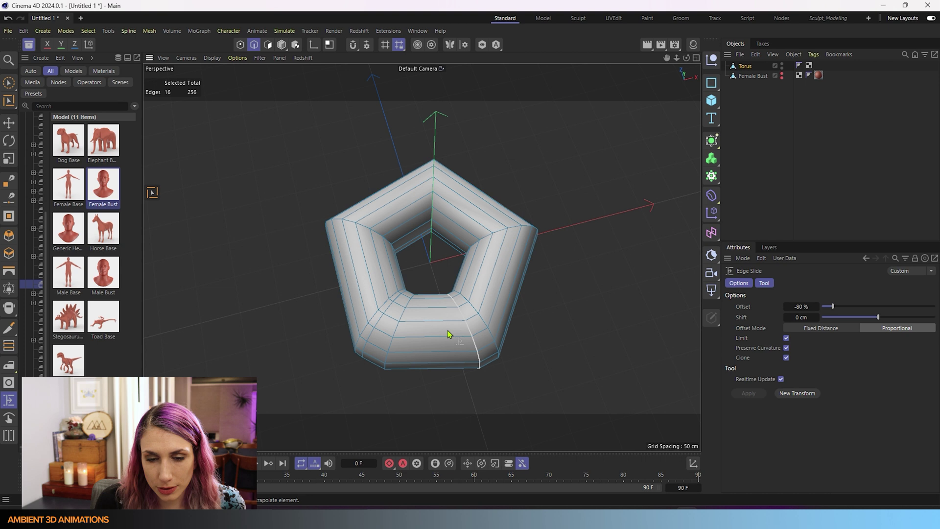
mouse_move(457, 329)
left_mouse_down()
mouse_move(422, 333)
mouse_move(457, 330)
mouse_move(440, 337)
left_mouse_up()
left_click(543, 313)
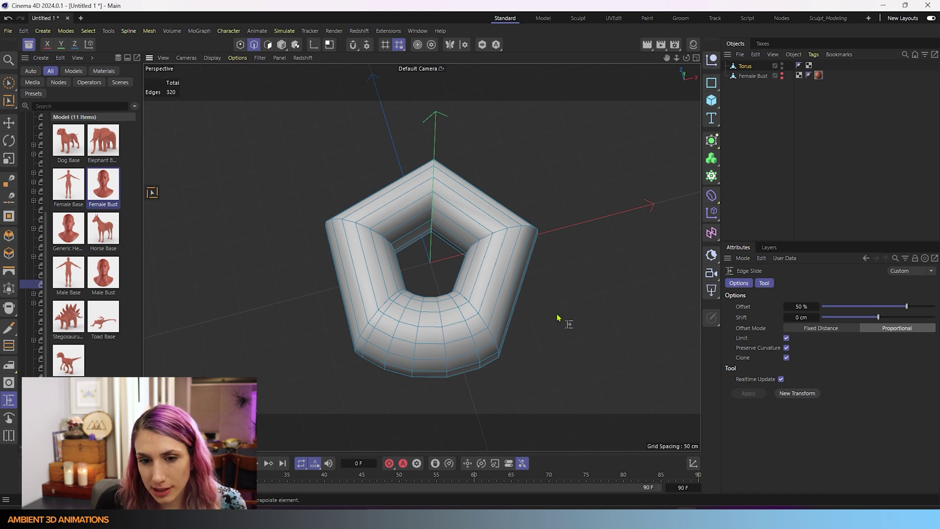
Loop-select an edge loop on the torus's lower right and activate Edge Slide
key("u")
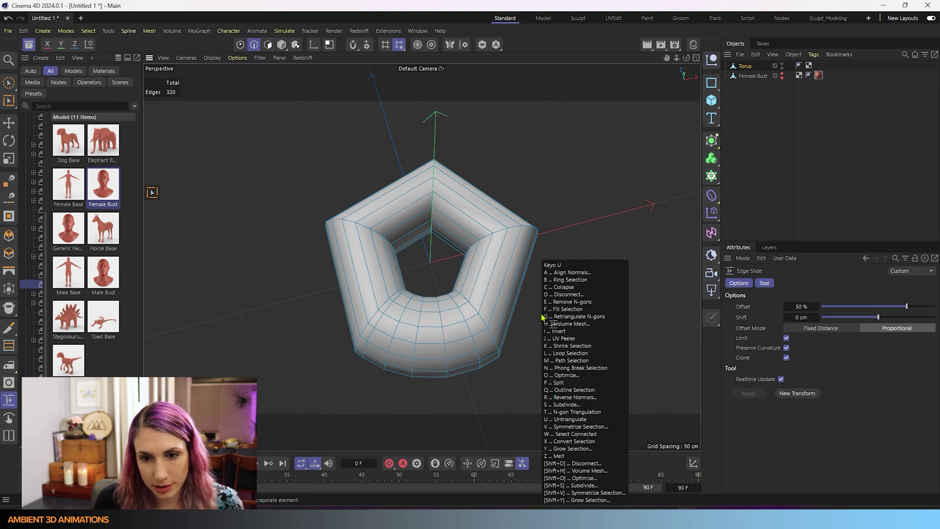
key("l")
left_click(486, 330)
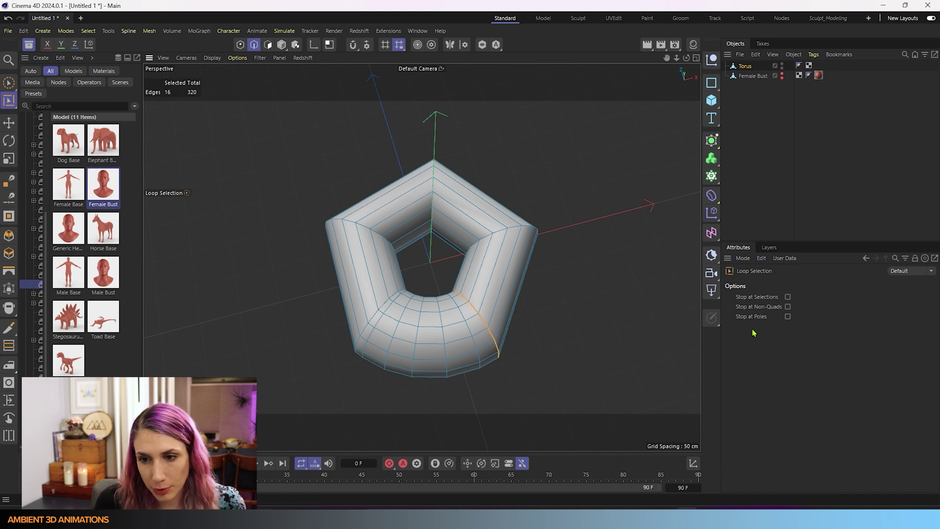
key("m")
key("o")
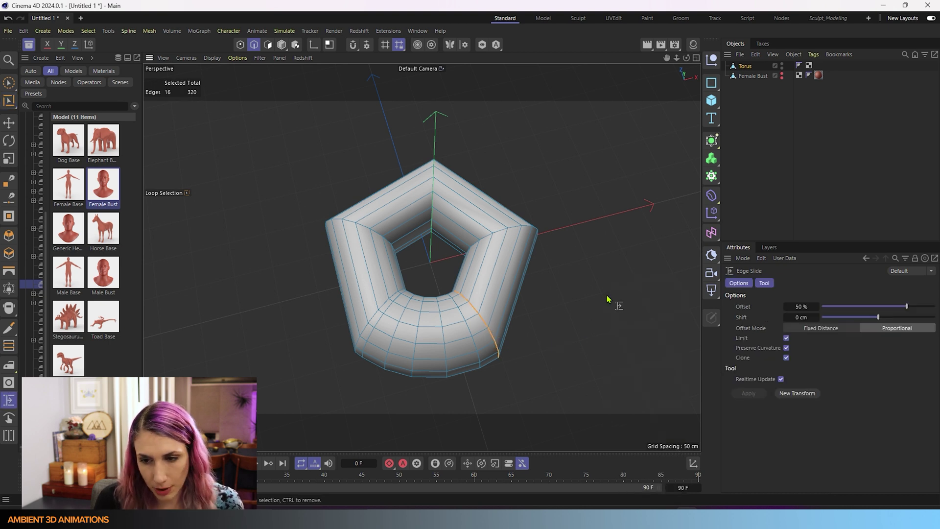
Turn off Preserve Curvature and clone the loop, sliding it to a -34% offset
left_click(786, 348)
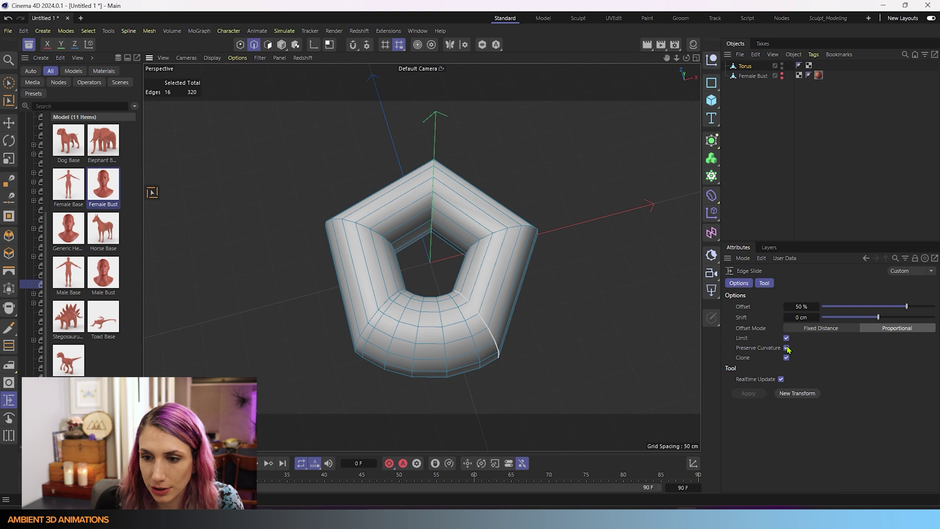
left_click_drag(637, 306, 647, 311)
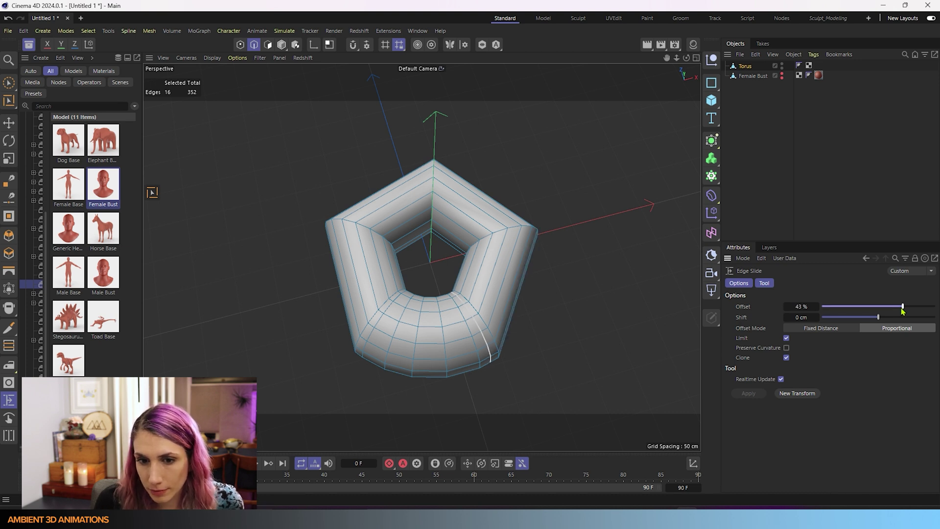
left_click_drag(904, 311, 861, 301)
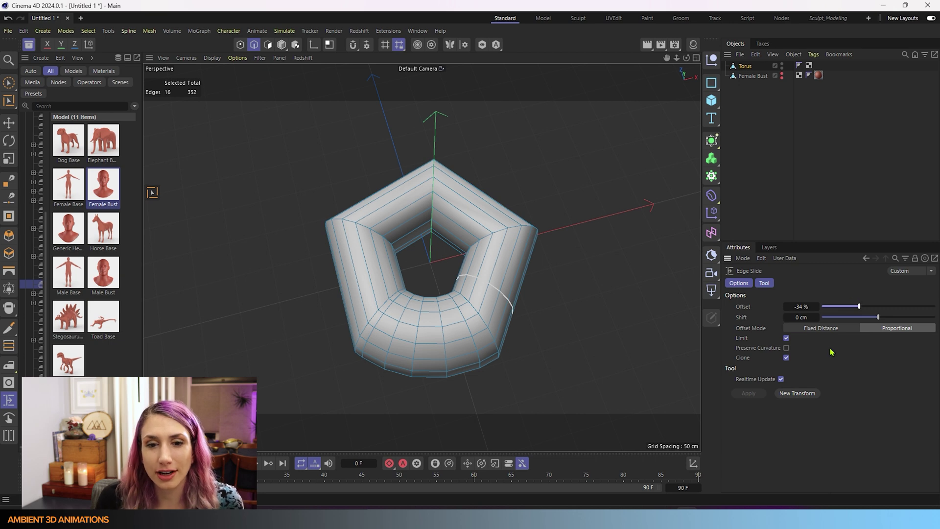